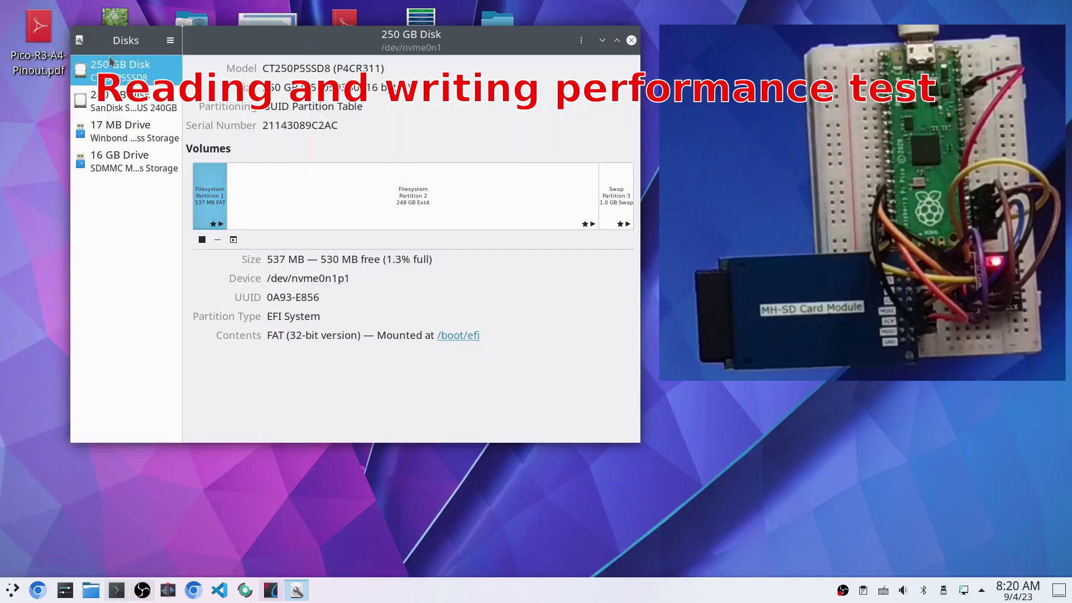
# - Benchmark the 16 GB SDMMC drive using 10 transfer samples of 1 MiB with the write benchmark enabled, and close the results
pyautogui.click(115, 162)
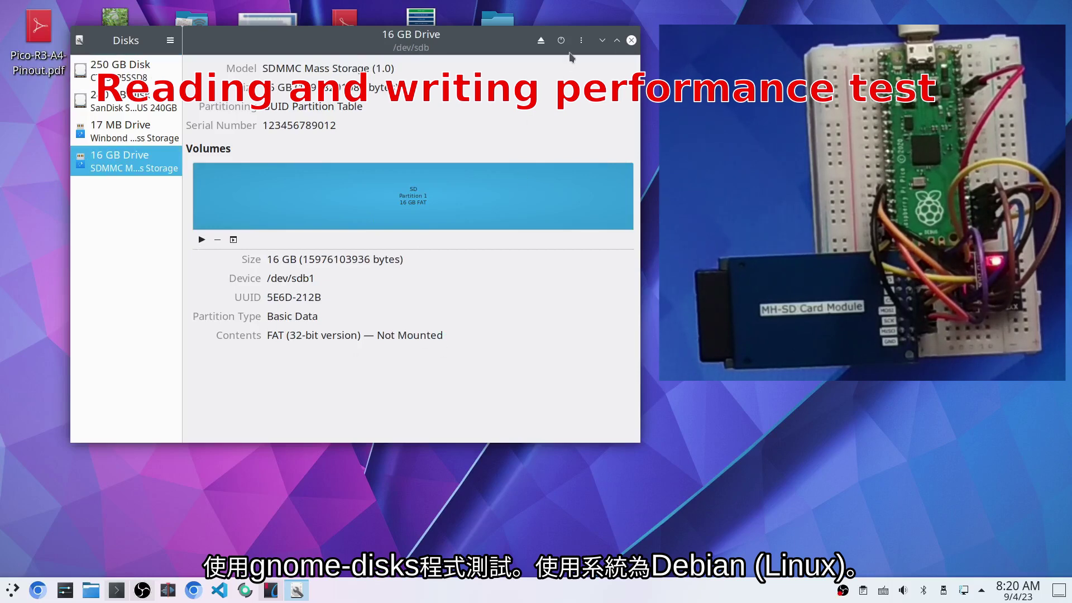
pyautogui.click(583, 41)
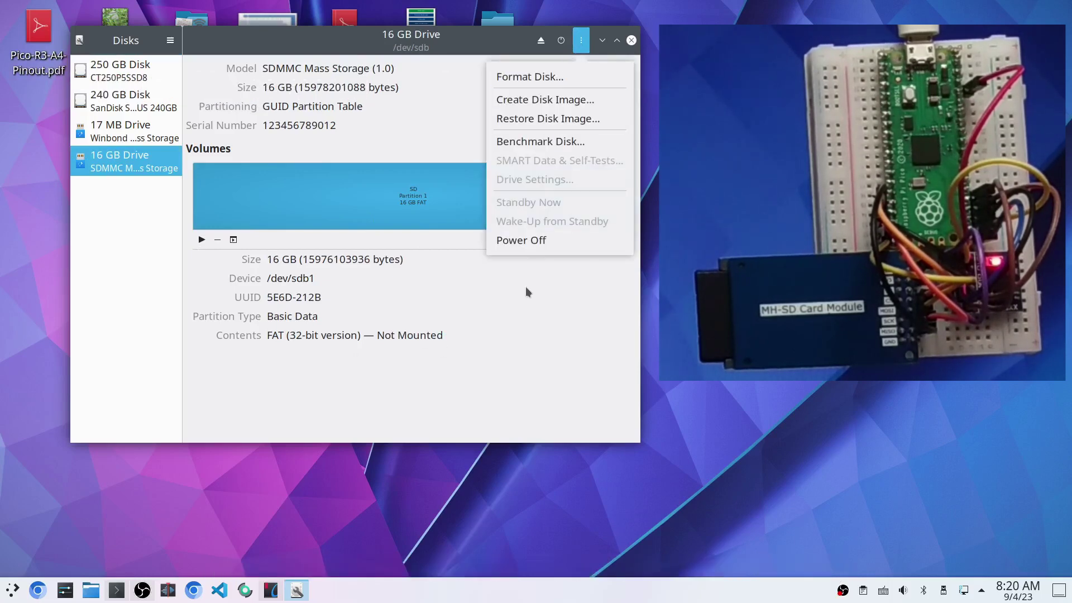
pyautogui.click(551, 140)
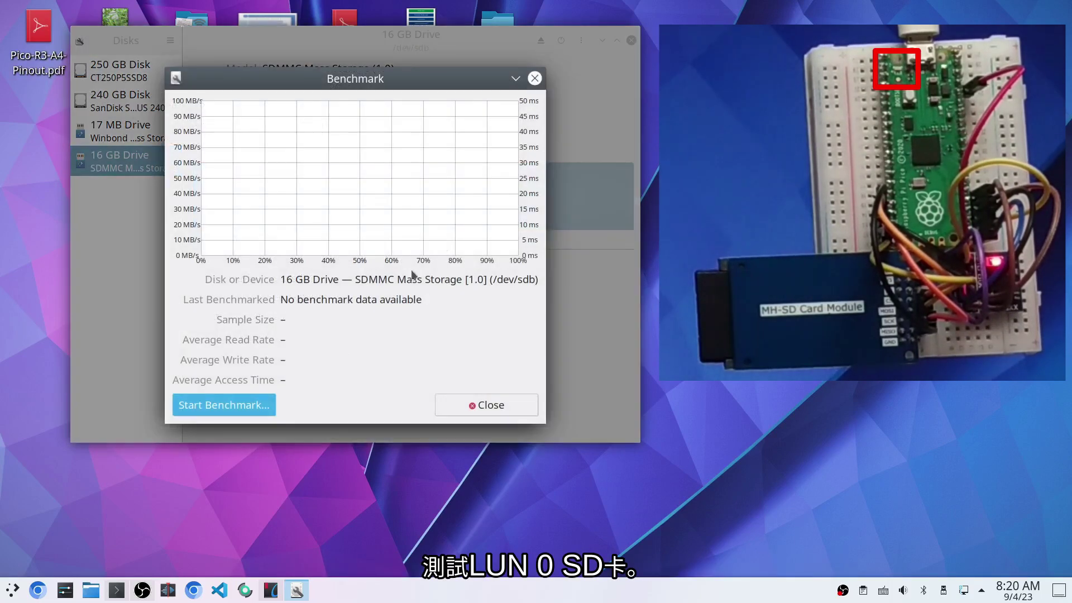
pyautogui.click(220, 409)
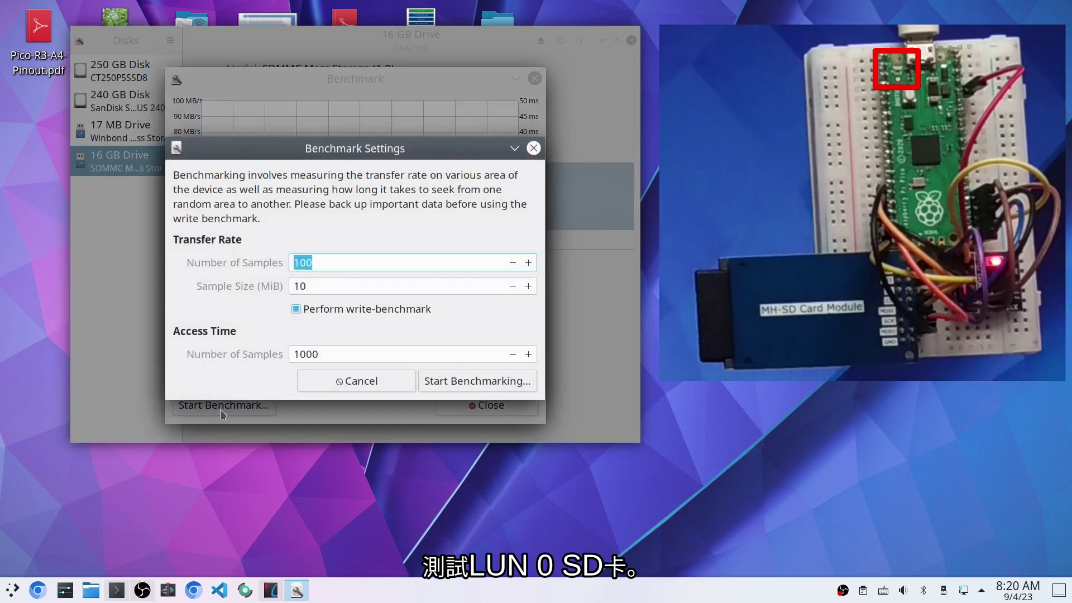
pyautogui.click(352, 260)
pyautogui.press('BackSpace')
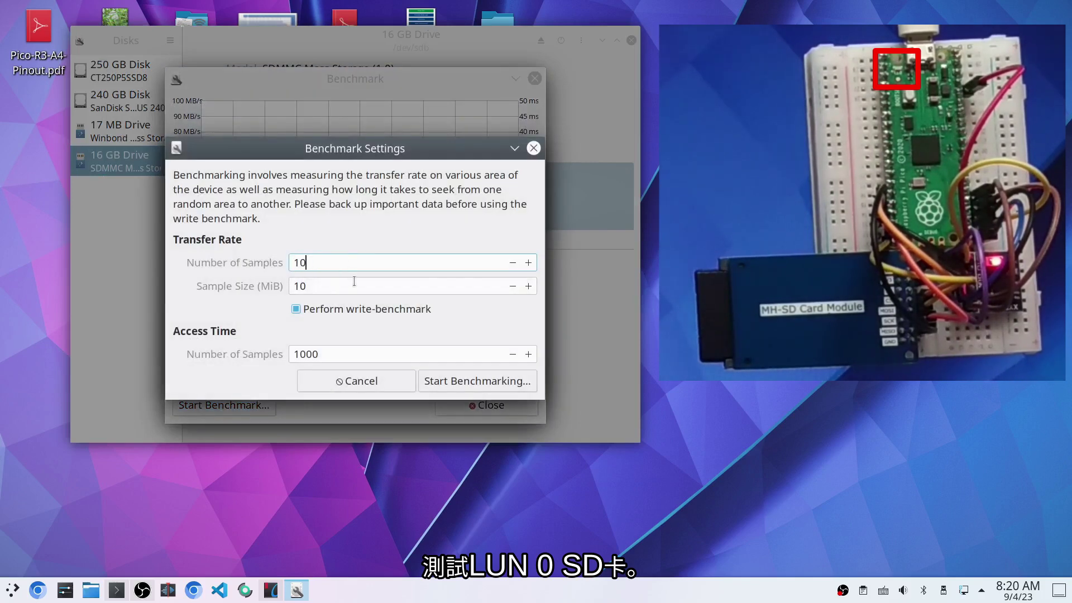
pyautogui.click(354, 281)
pyautogui.press('BackSpace')
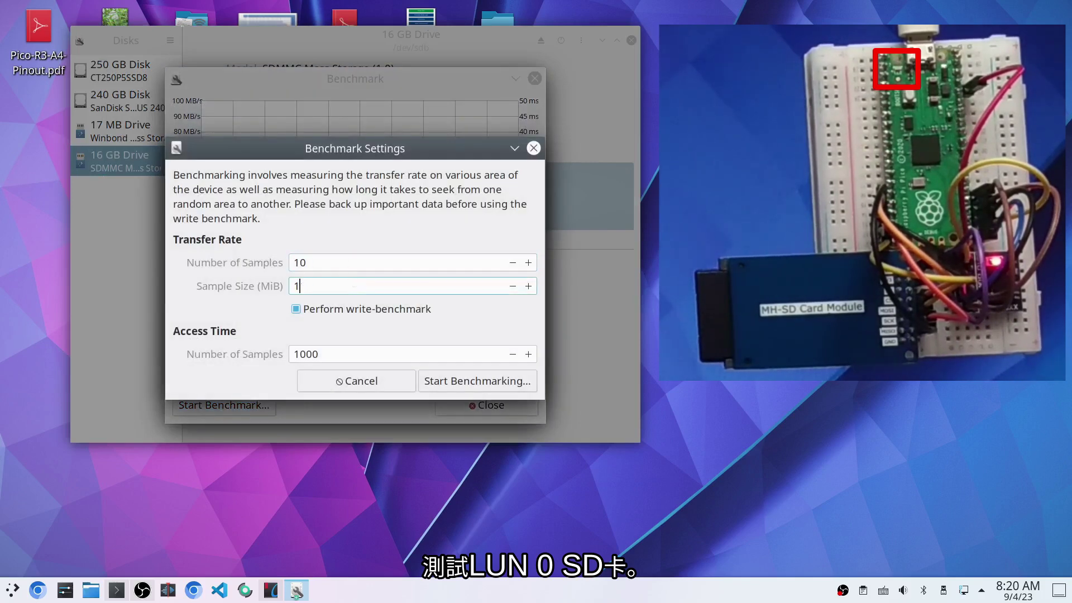
pyautogui.click(458, 381)
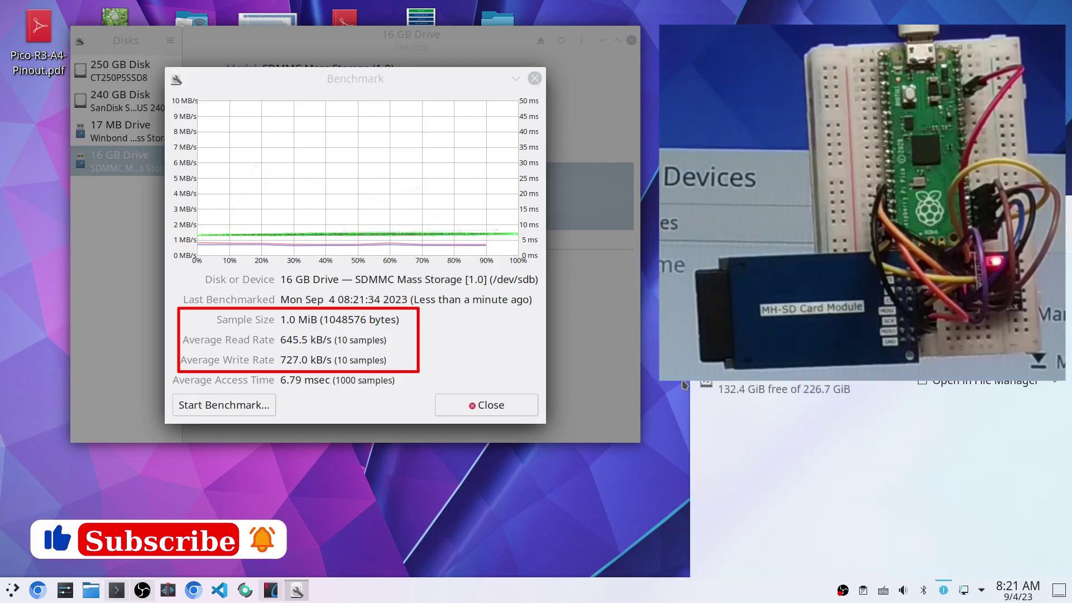
pyautogui.click(501, 407)
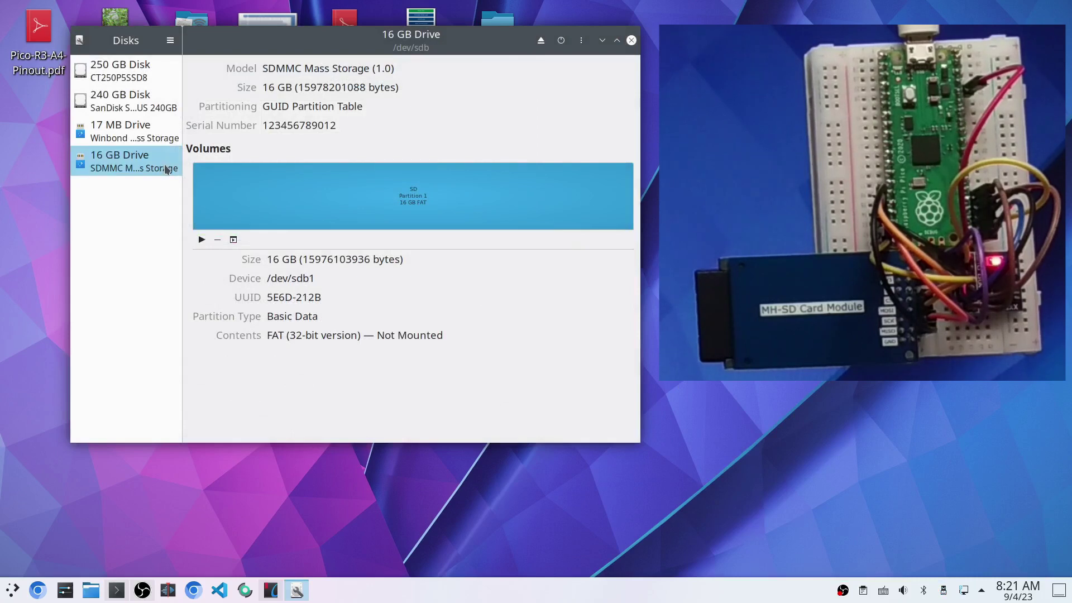
# - Benchmark the 17 MB Winbond drive using 5 transfer samples of 1 MiB with the write benchmark enabled, and close the results
pyautogui.click(148, 139)
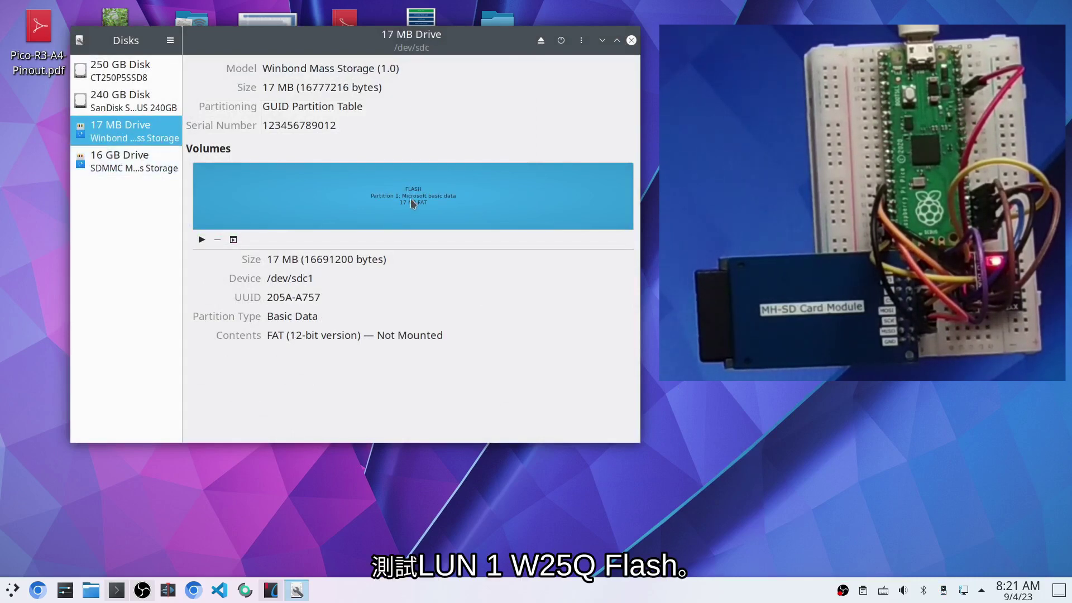
pyautogui.click(582, 40)
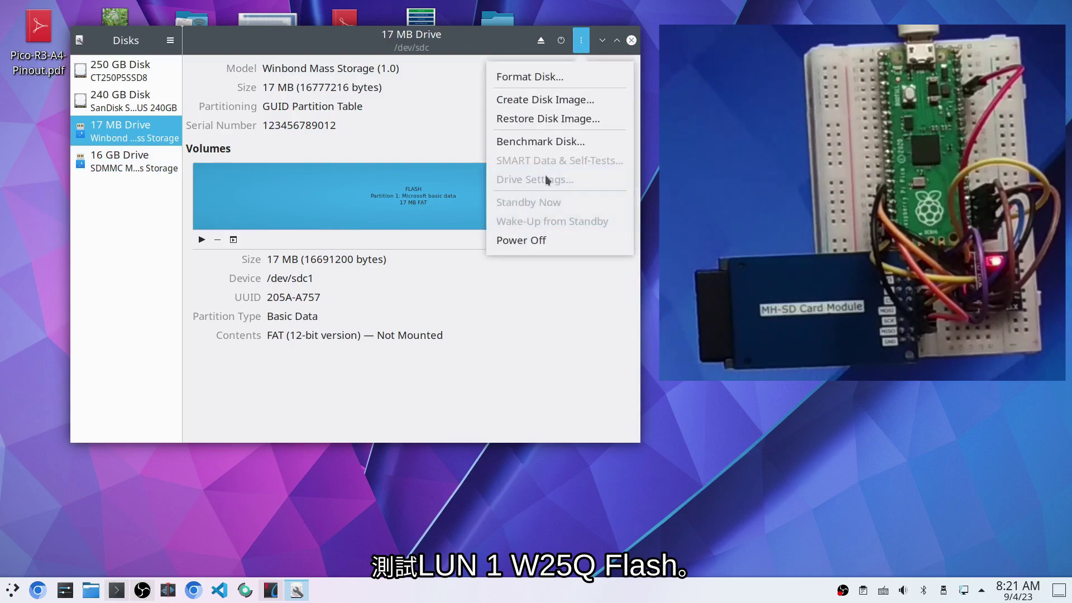
pyautogui.click(551, 142)
pyautogui.click(247, 406)
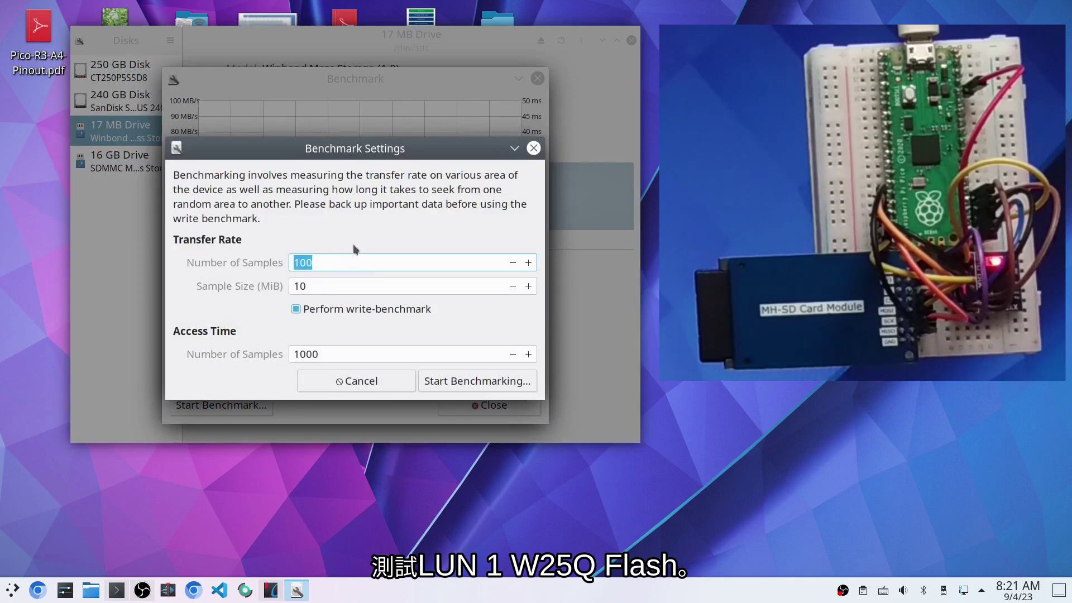
pyautogui.write('5')
pyautogui.click(332, 285)
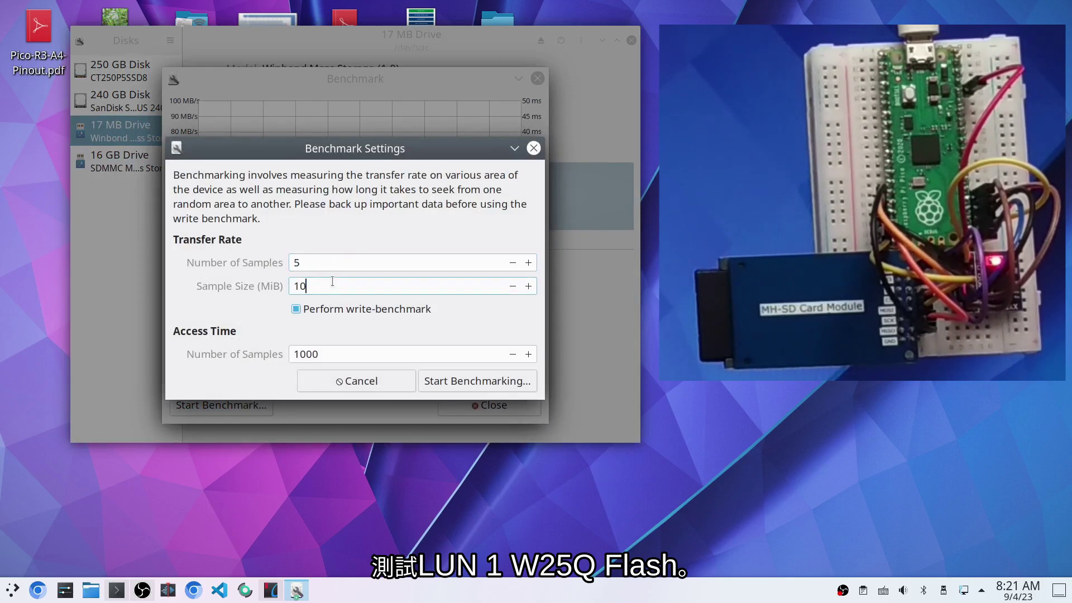
pyautogui.press('BackSpace')
pyautogui.click(488, 384)
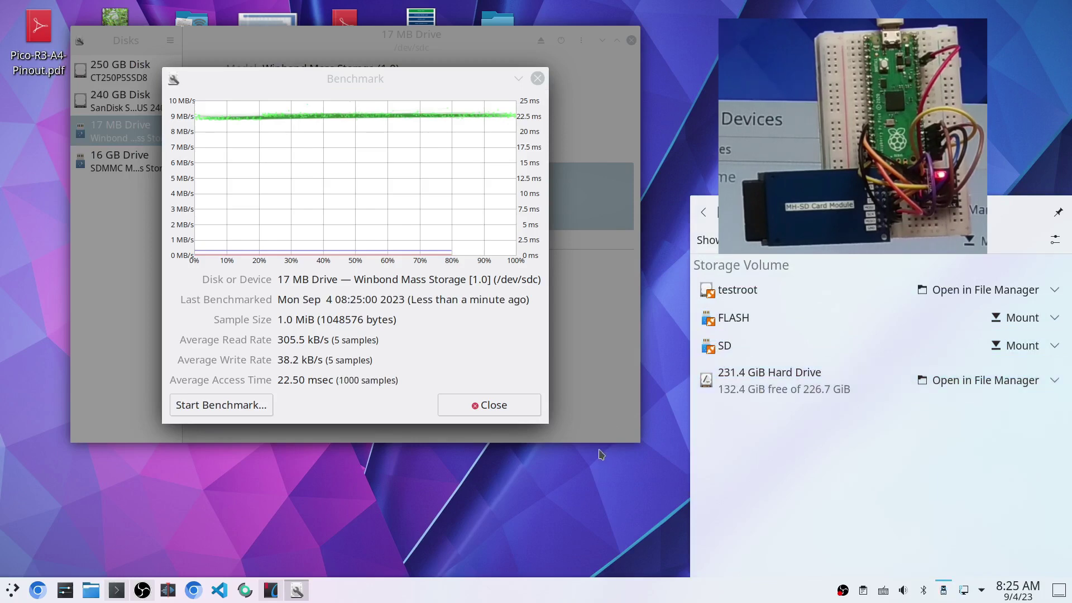
pyautogui.click(493, 406)
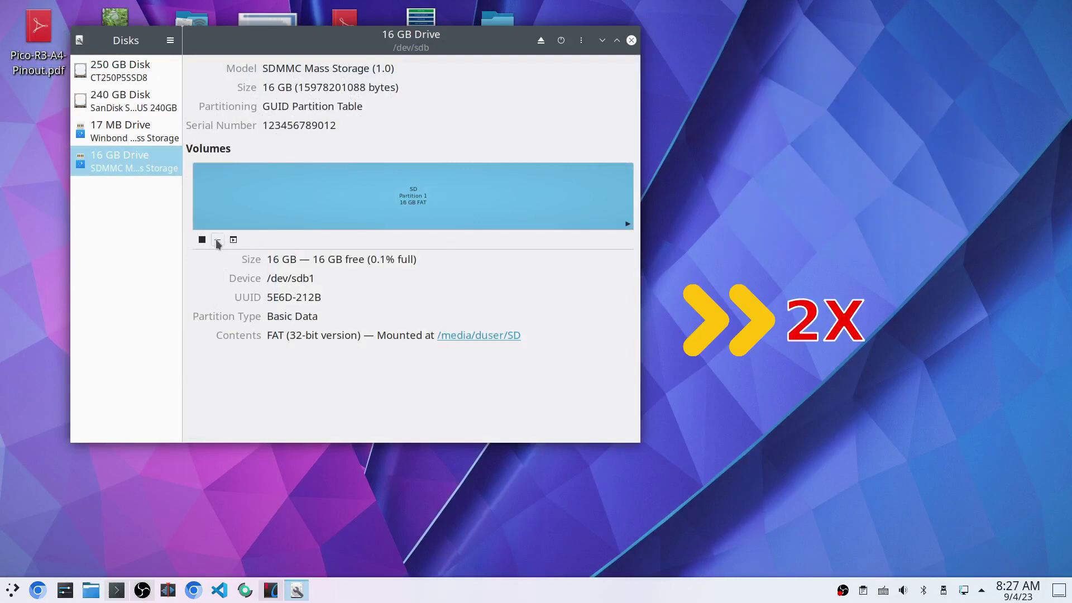
# - Delete the 16 GB drive's existing partition and create an 8.0 GB FAT partition named V1_FAT in its place
pyautogui.click(218, 241)
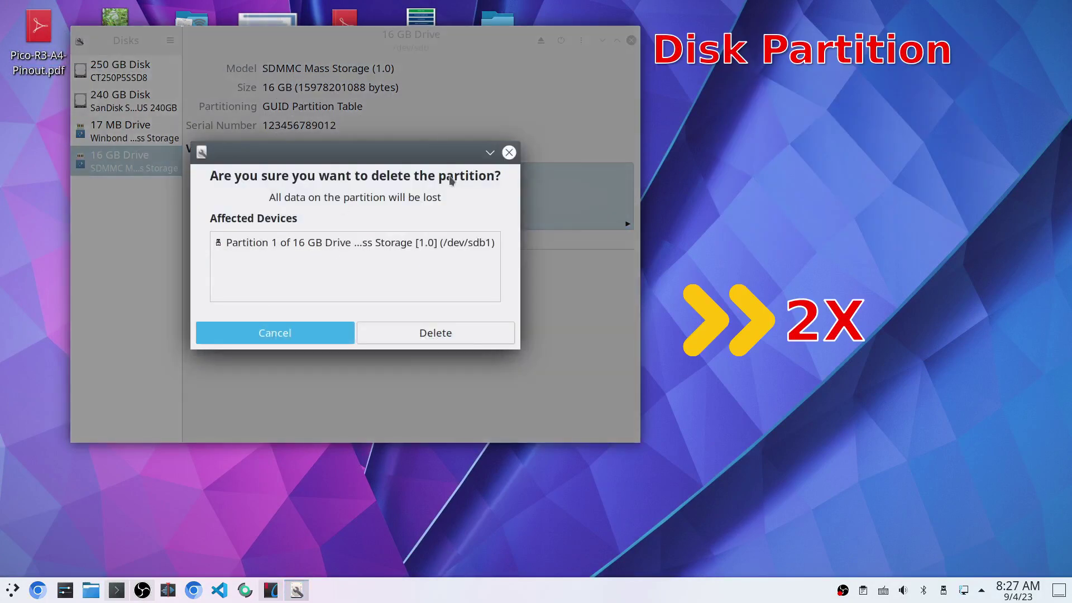
pyautogui.click(443, 338)
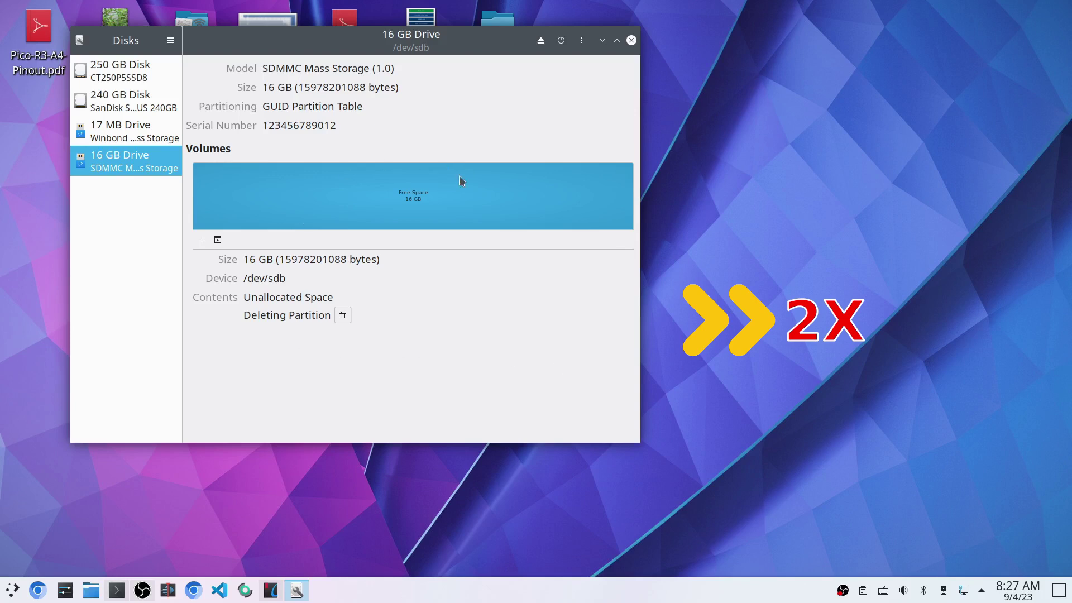
pyautogui.click(202, 240)
pyautogui.click(401, 186)
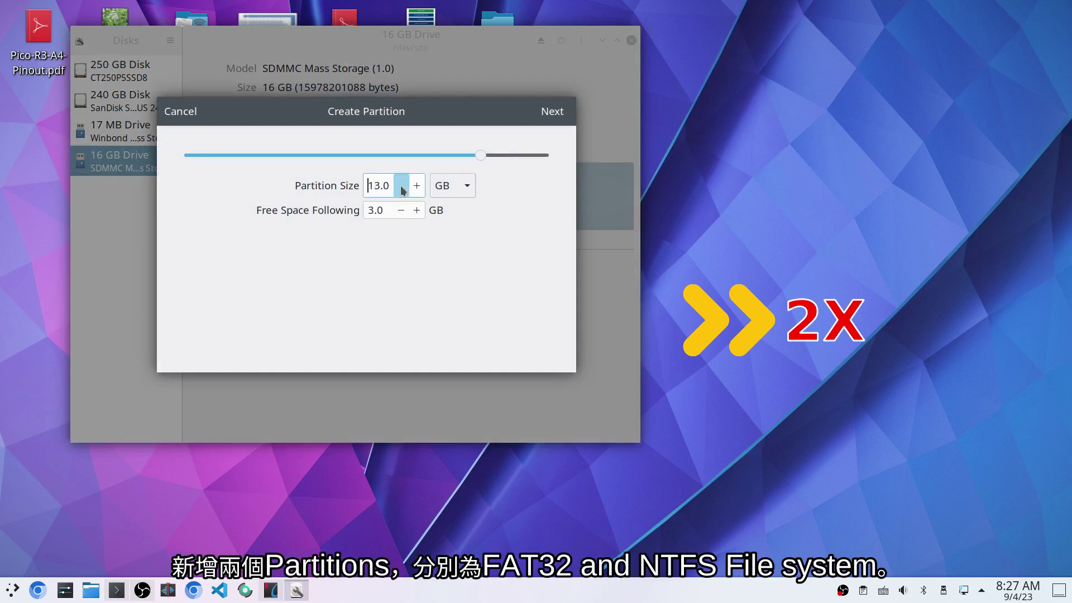
pyautogui.click(551, 111)
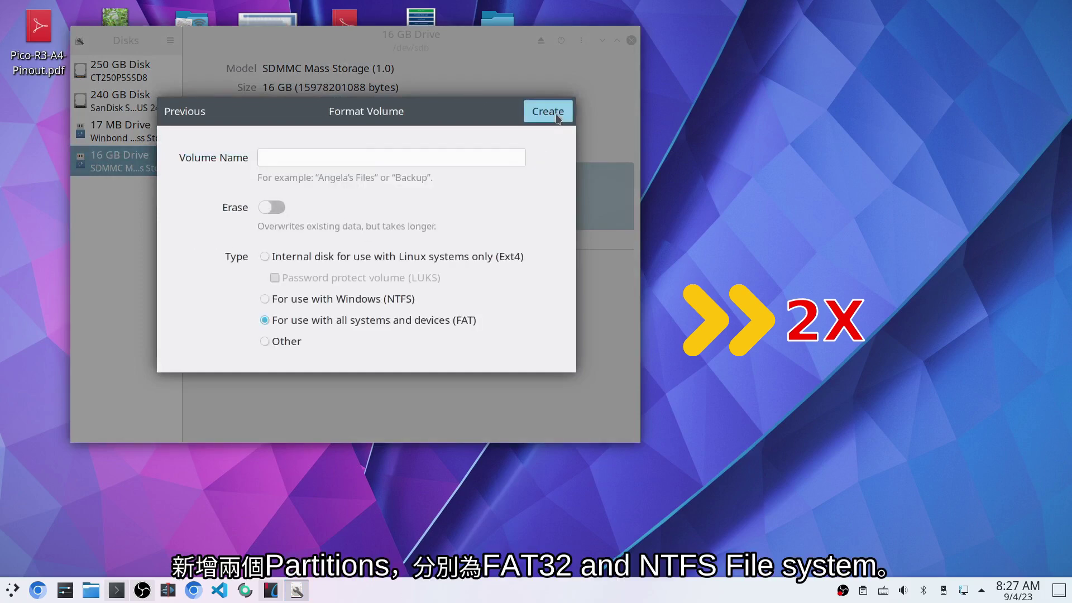
pyautogui.click(383, 157)
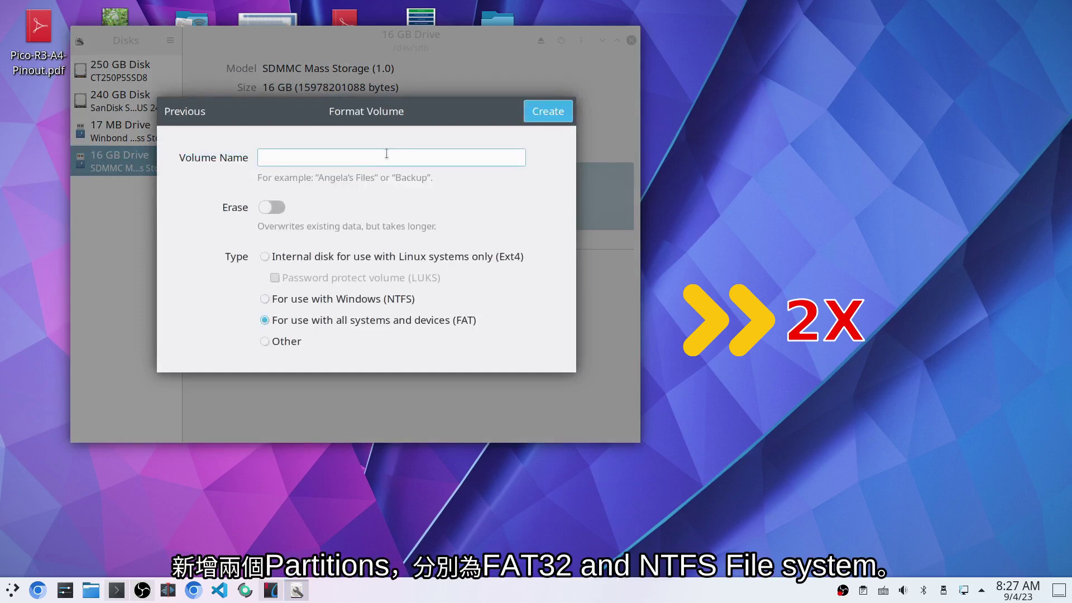
pyautogui.write('V1_FAT')
pyautogui.click(551, 113)
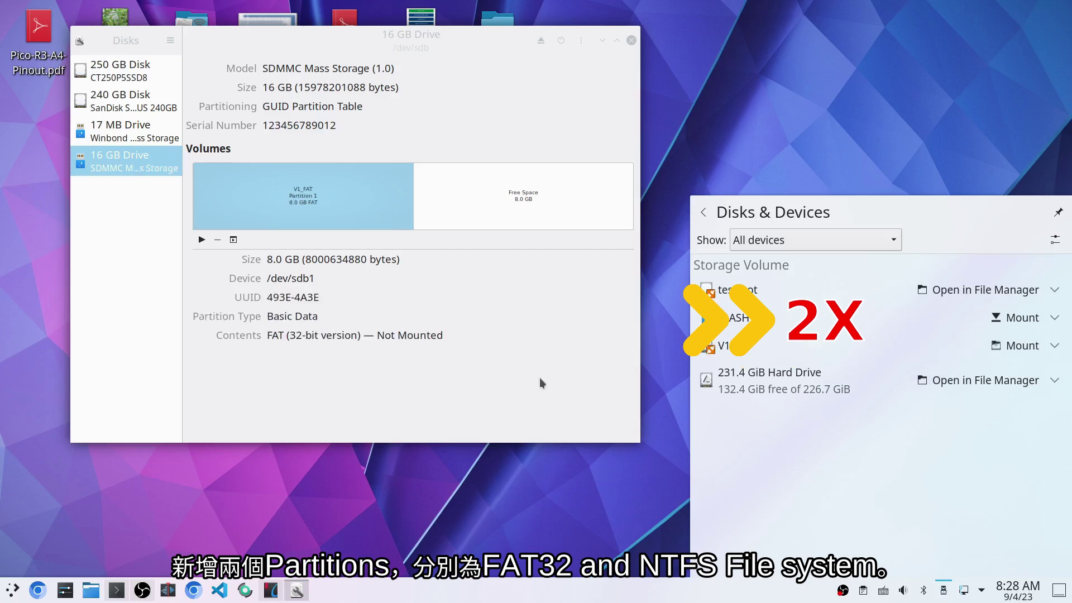
# - Create an NTFS partition named V2_NTFS that fills the remaining free space on the 16 GB drive
pyautogui.click(497, 195)
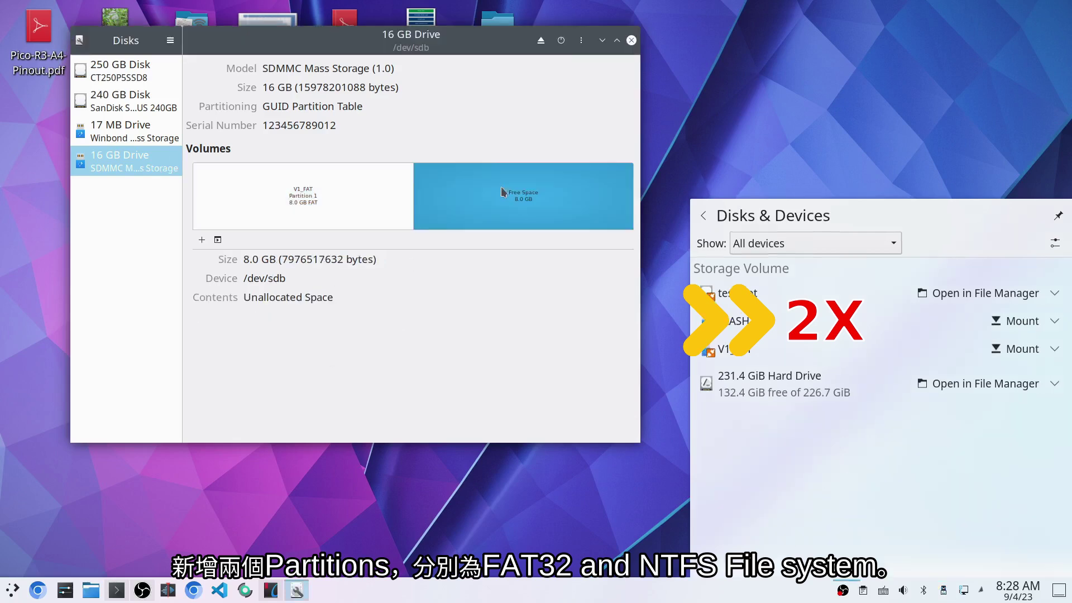
pyautogui.click(202, 240)
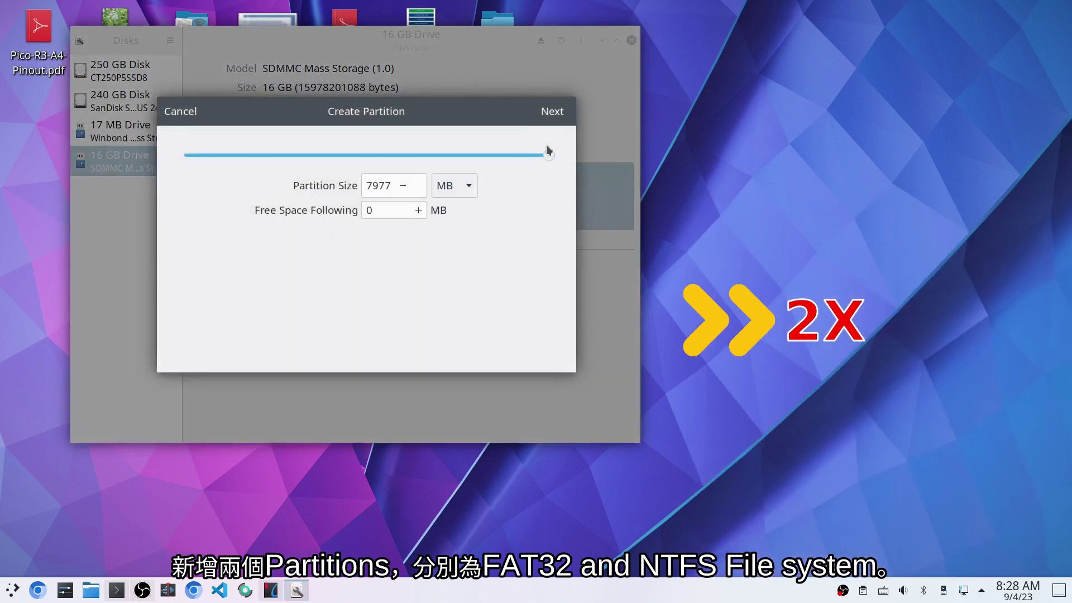
pyautogui.click(550, 111)
pyautogui.click(264, 298)
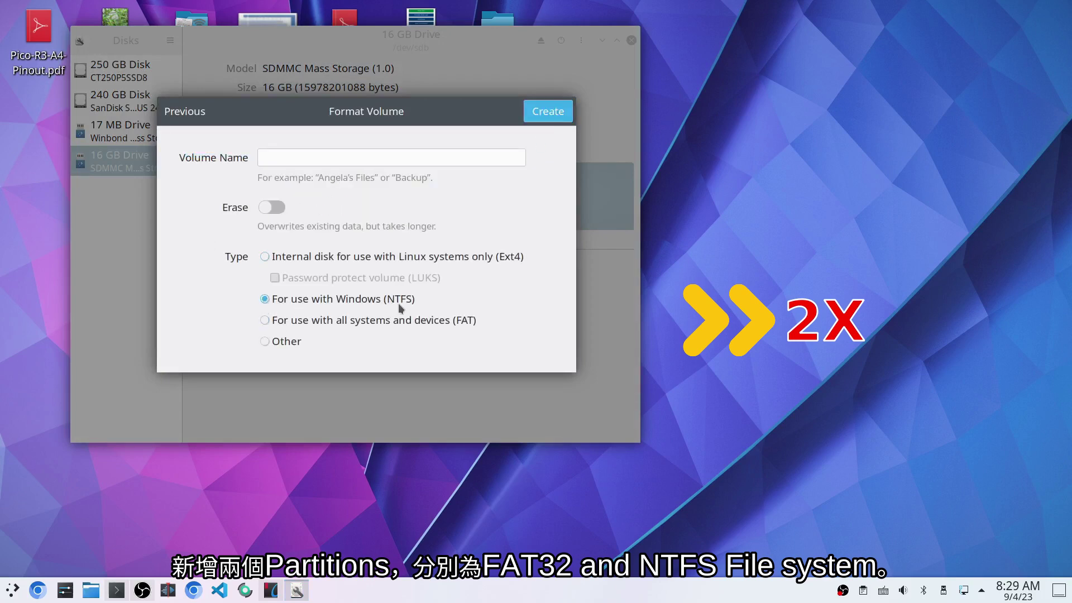
pyautogui.click(330, 154)
pyautogui.write('V2_NTFS')
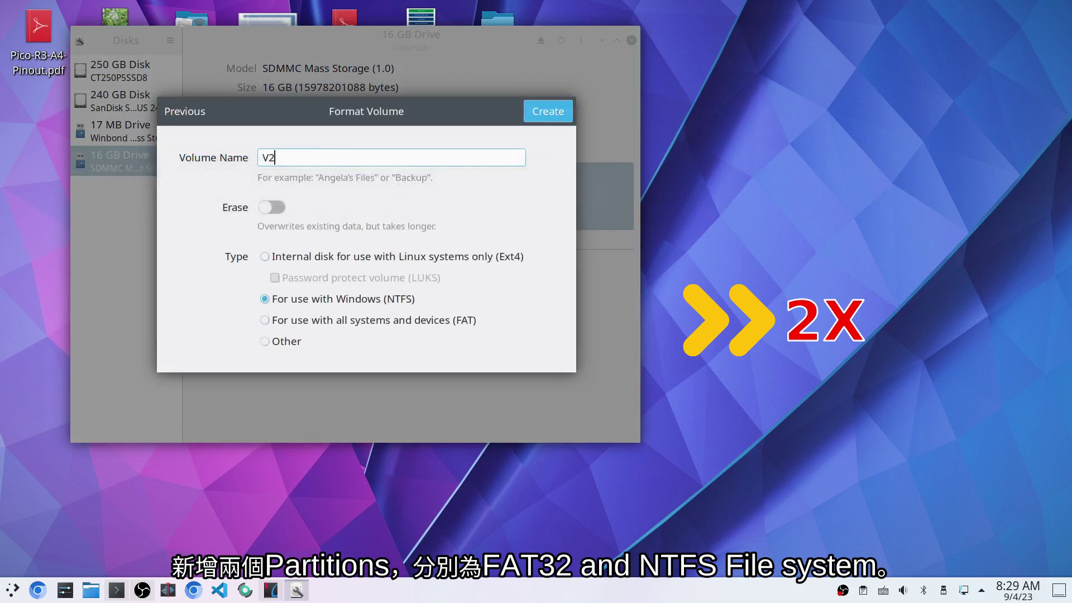
pyautogui.click(548, 112)
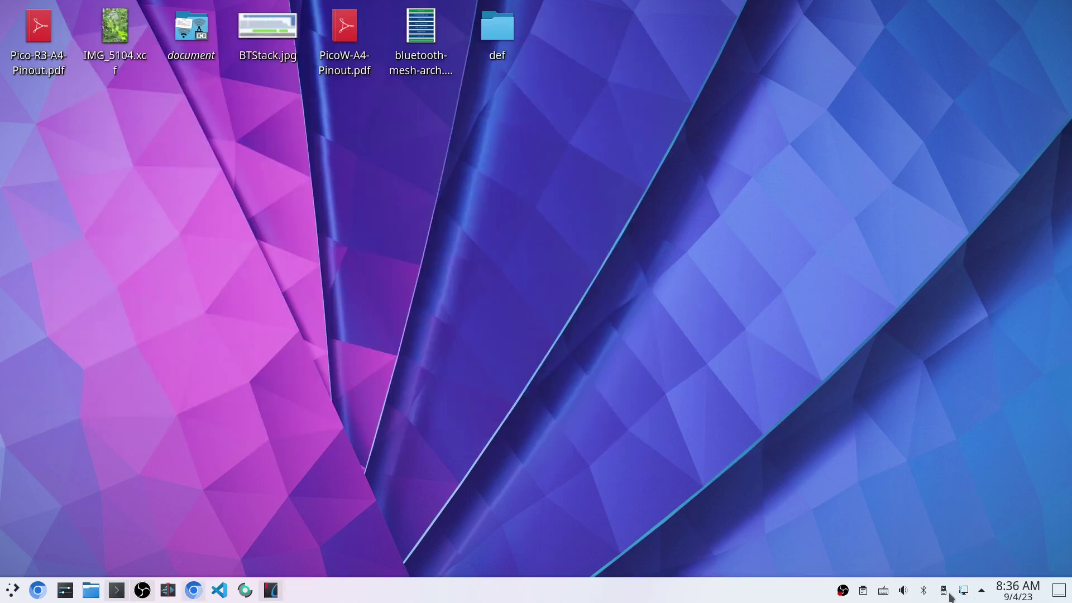
# - Mount the V1_FAT volume from the desktop's device list and open it in the file manager
pyautogui.click(948, 596)
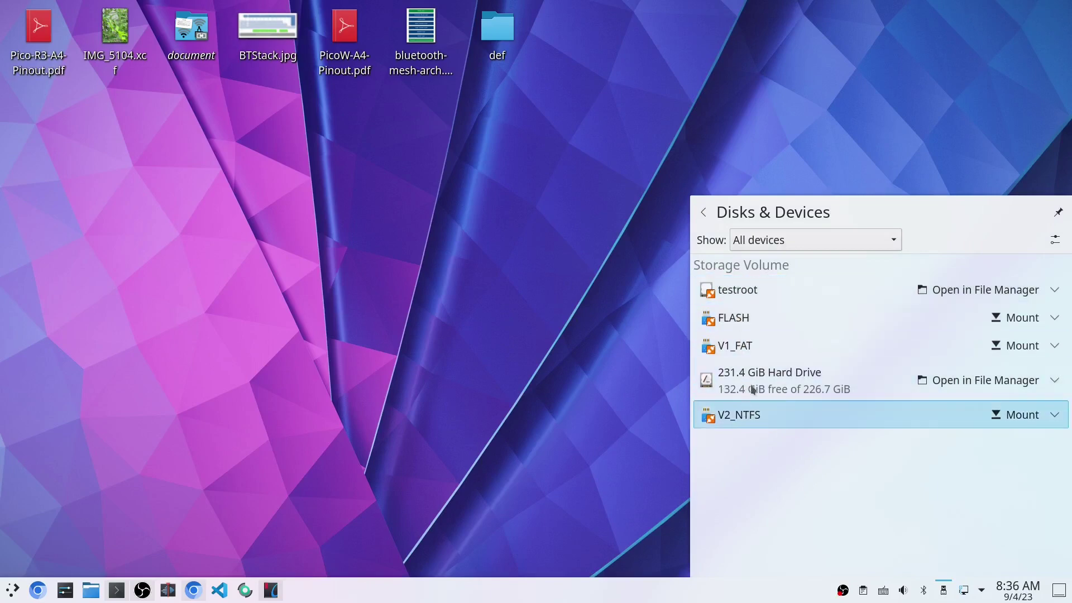
pyautogui.click(750, 349)
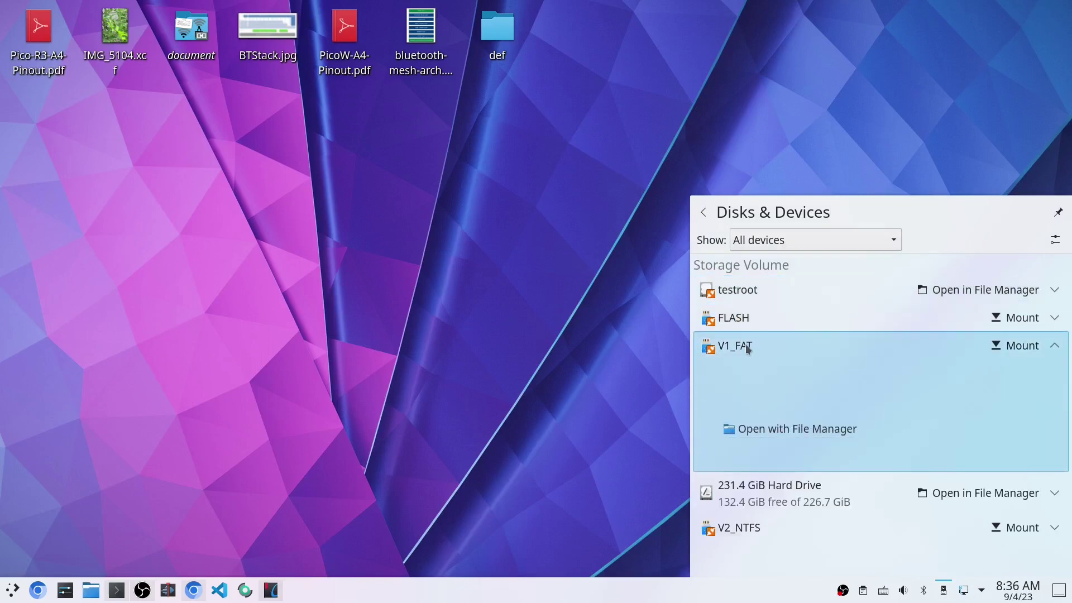
pyautogui.click(805, 428)
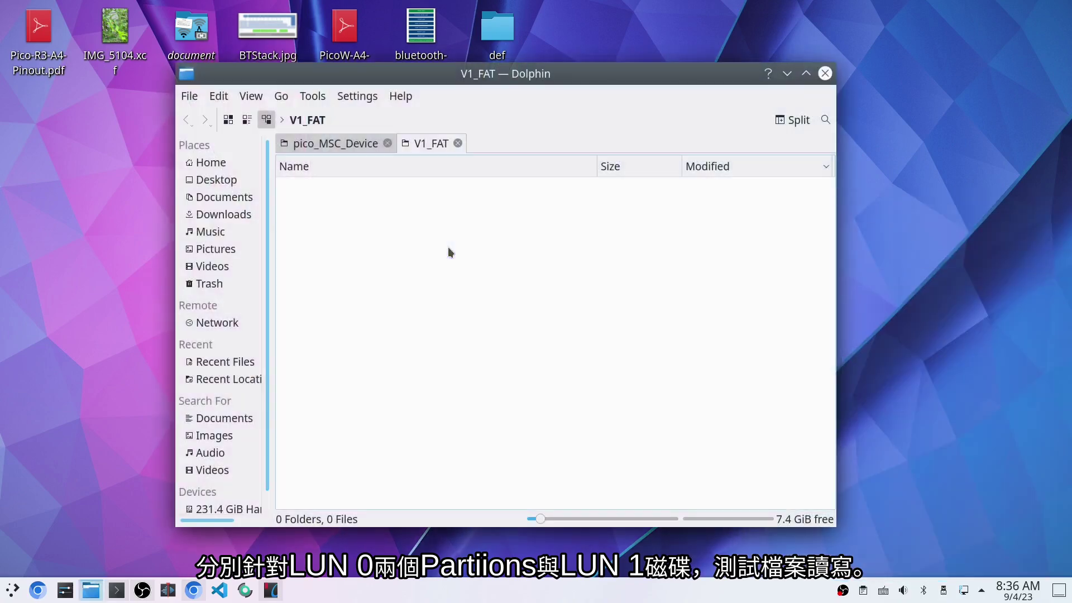
pyautogui.click(345, 145)
pyautogui.rightClick(396, 189)
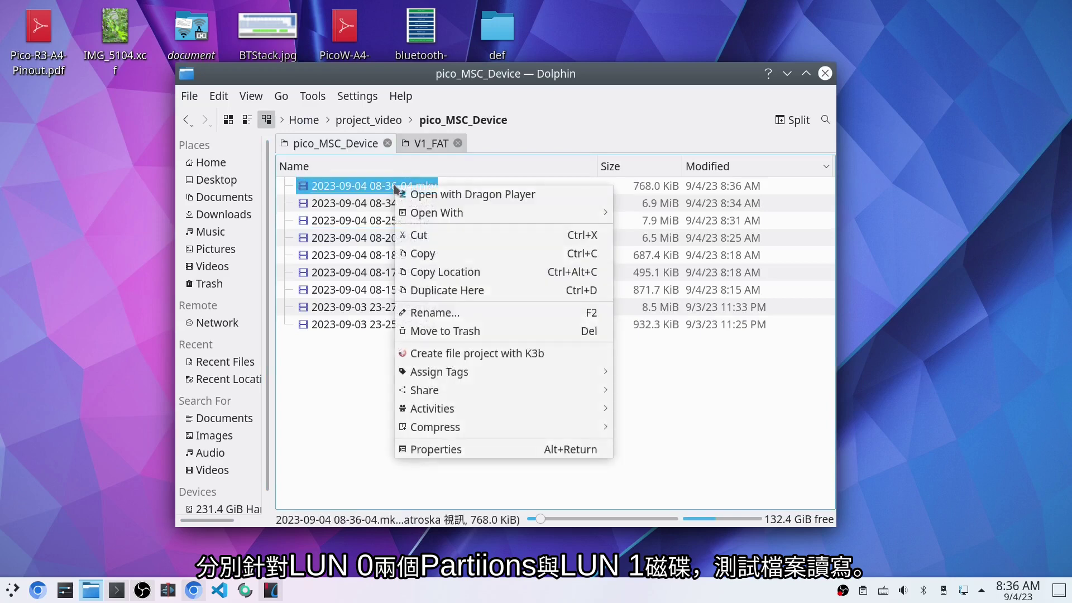
pyautogui.press('Escape')
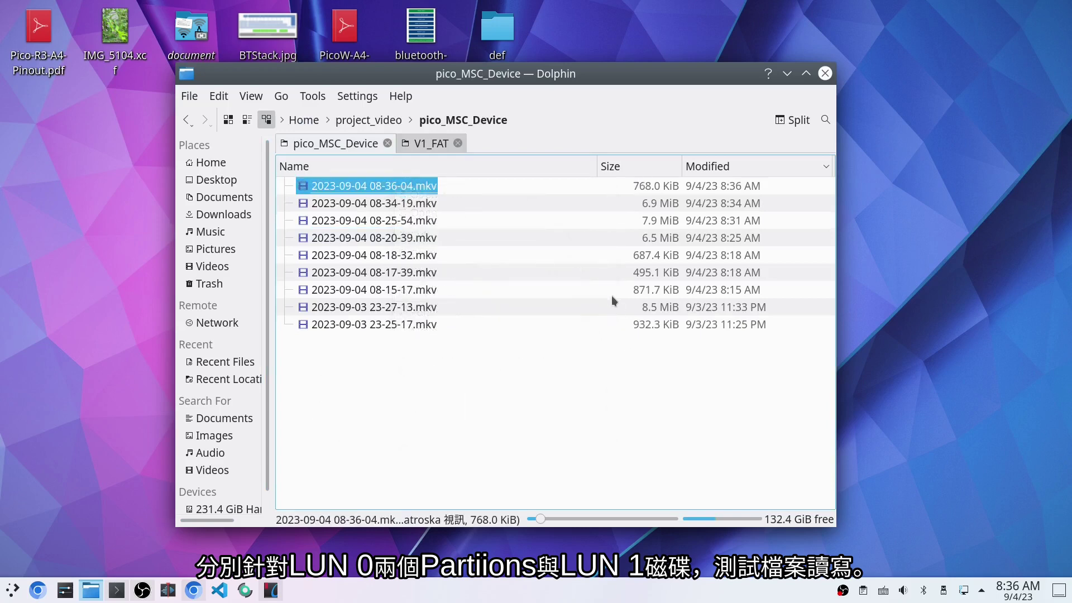
pyautogui.rightClick(420, 204)
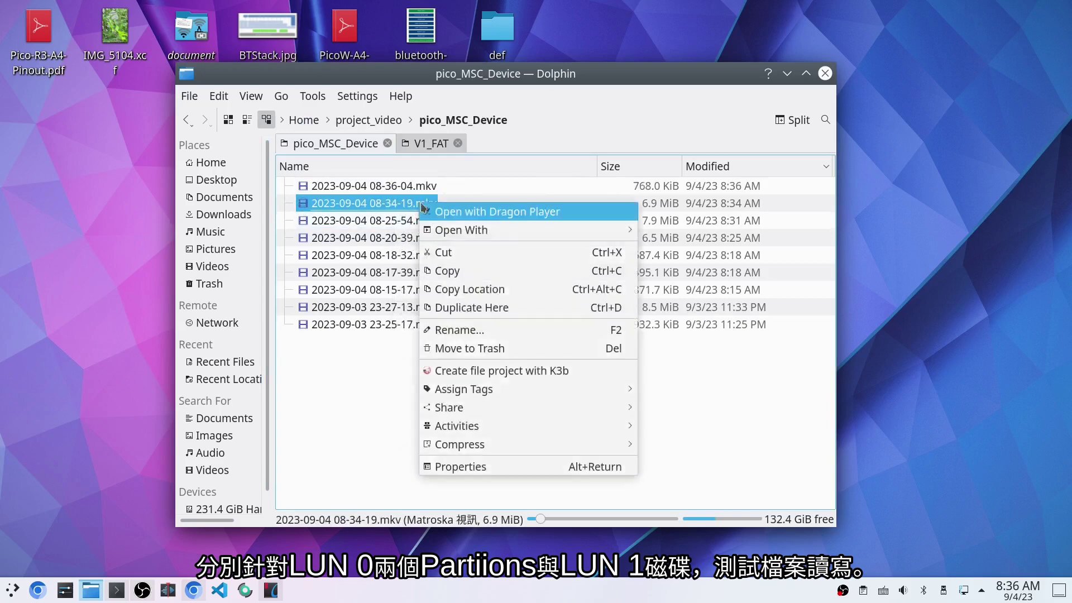
pyautogui.click(474, 273)
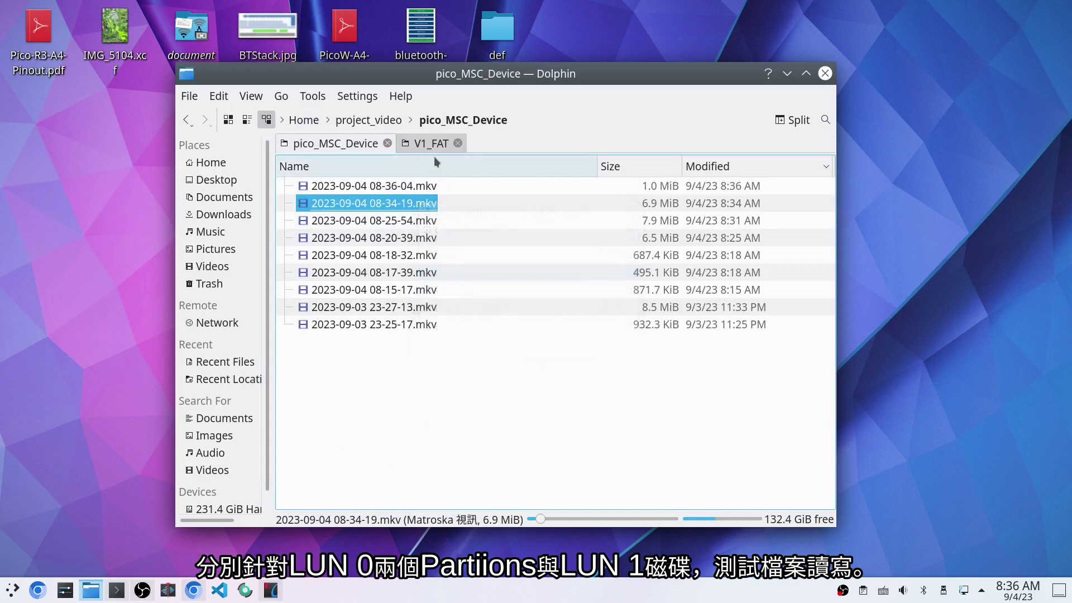
pyautogui.click(435, 145)
pyautogui.rightClick(392, 245)
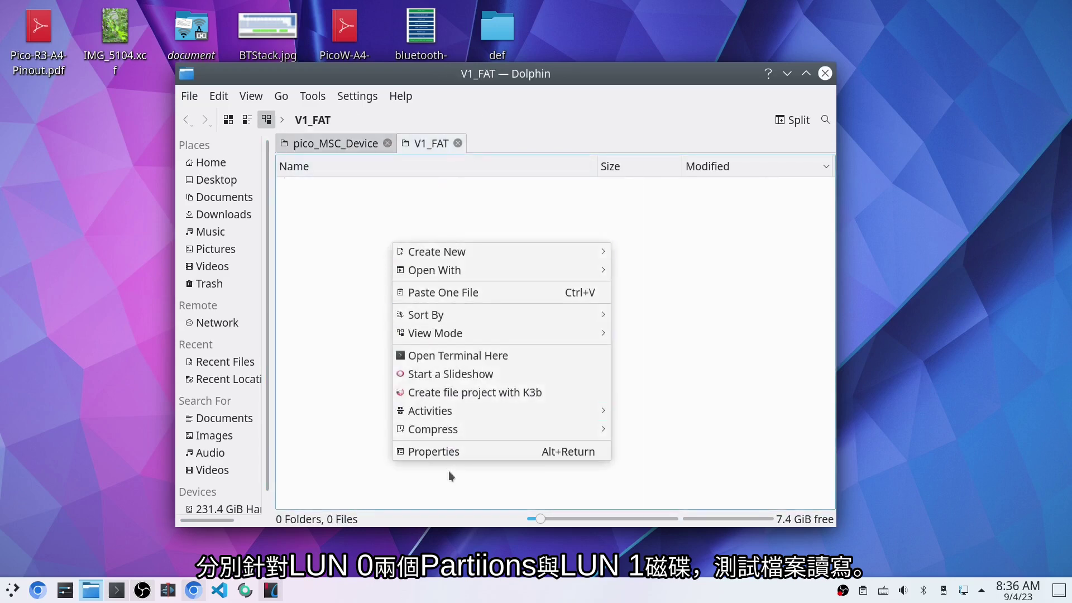
pyautogui.click(460, 293)
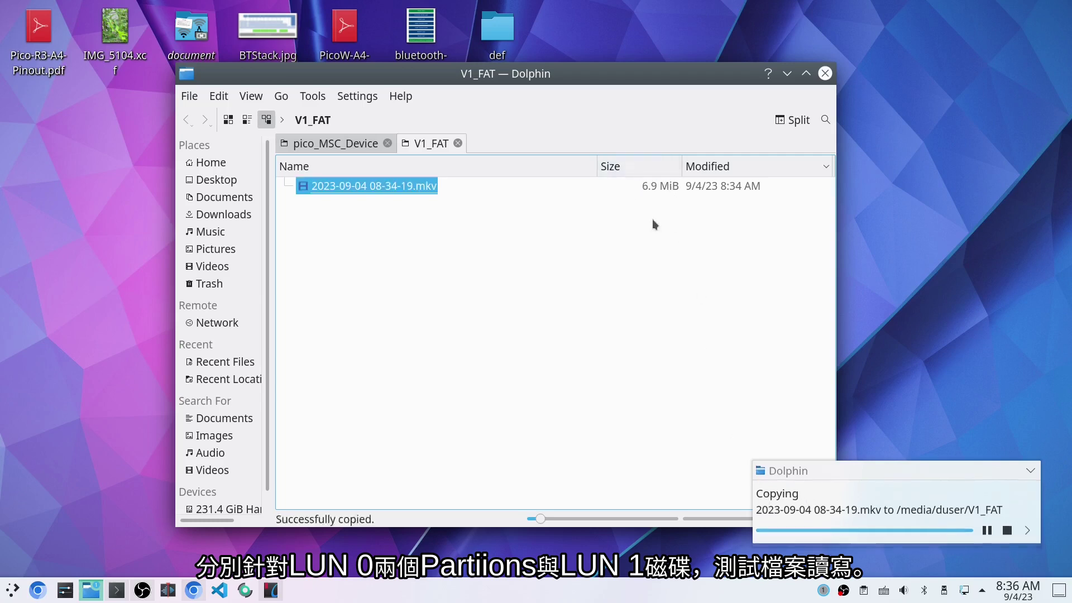
pyautogui.click(584, 317)
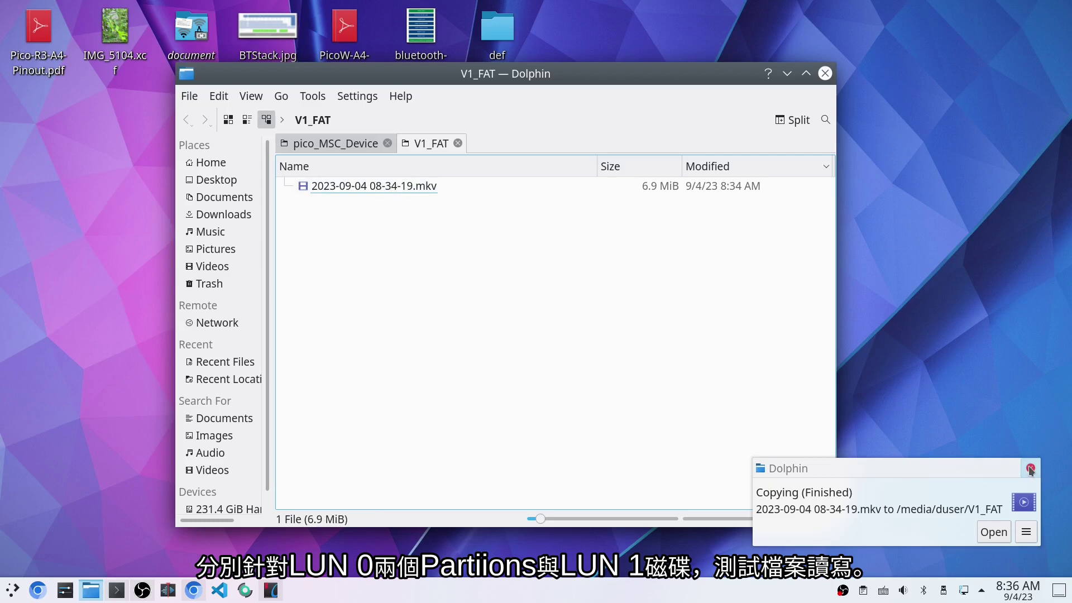
pyautogui.rightClick(383, 188)
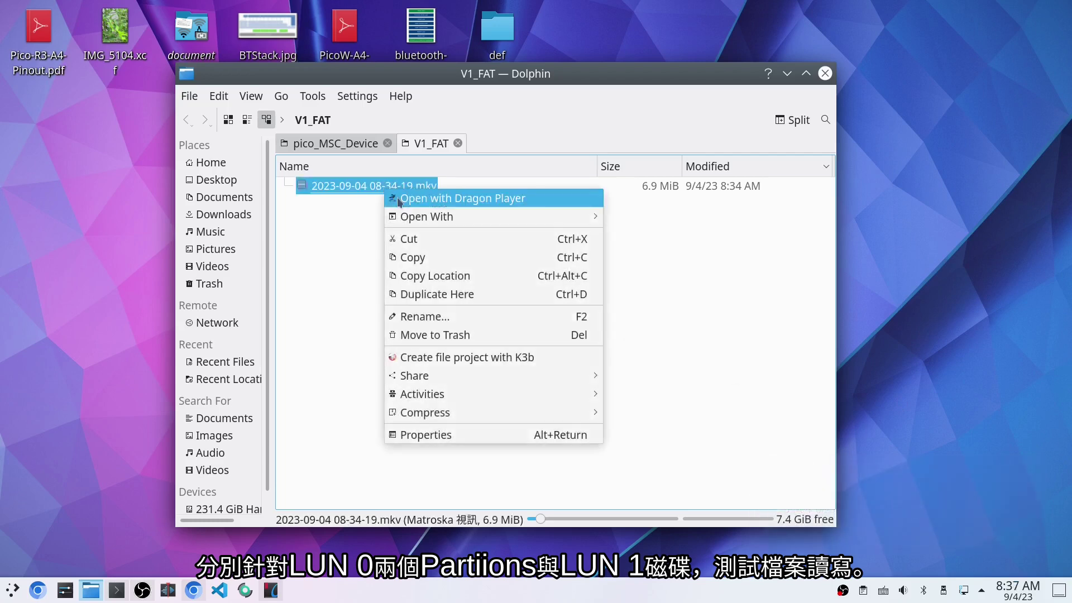
pyautogui.moveTo(573, 221)
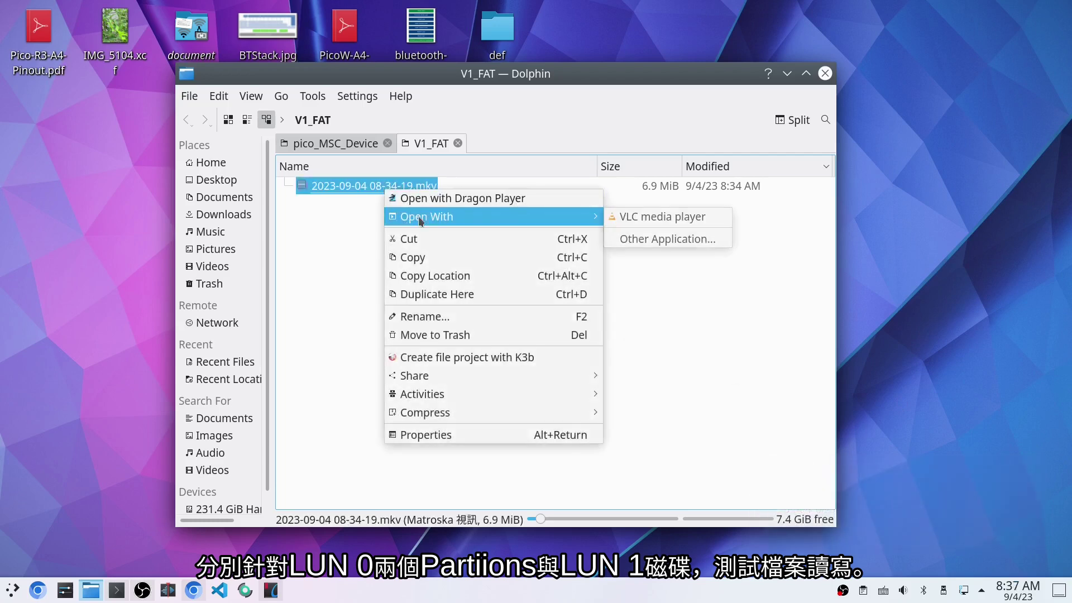
pyautogui.click(666, 219)
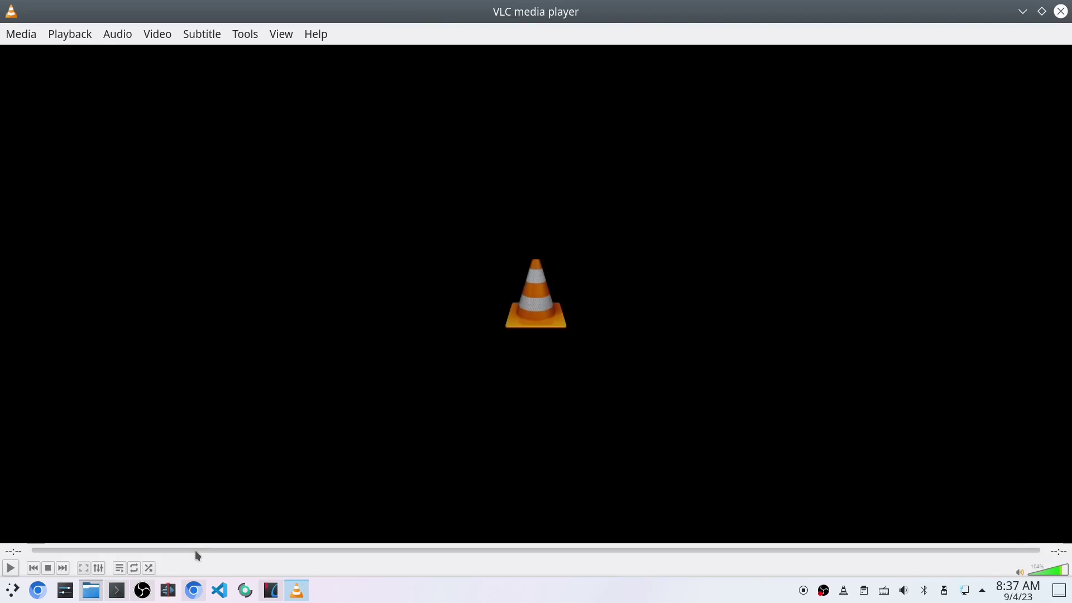
pyautogui.click(1064, 14)
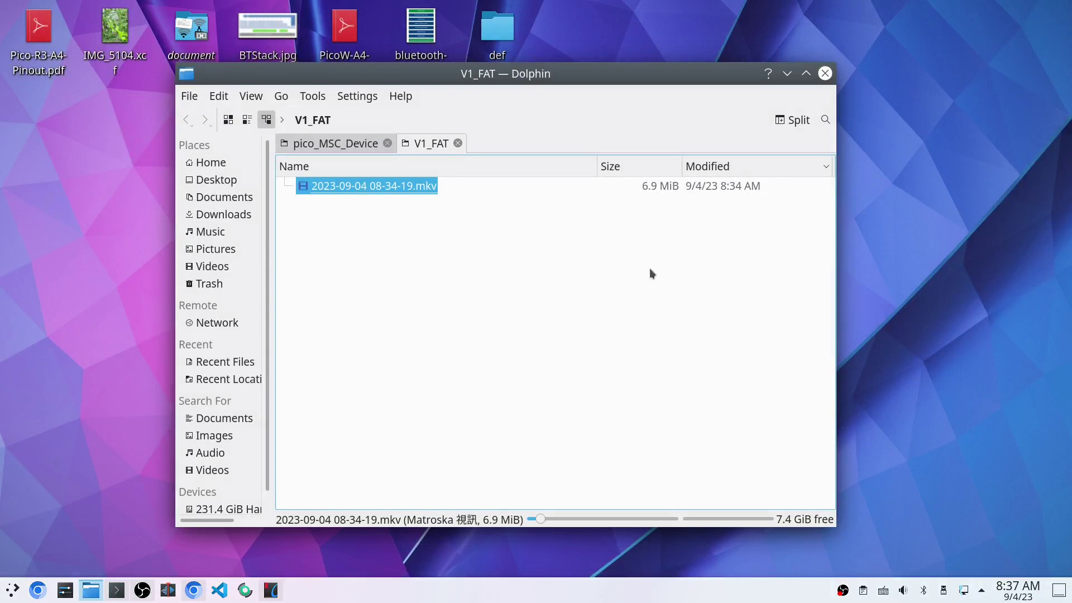
pyautogui.hotkey('ctrl', 'q')
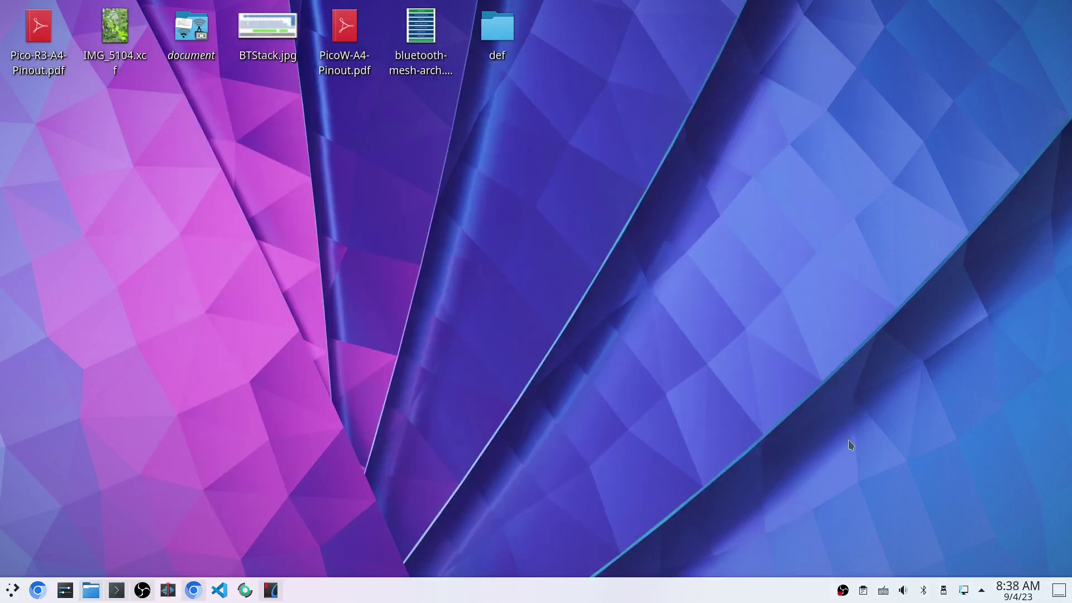
# - Mount the V2_NTFS volume from the desktop's device list and open it in the file manager
pyautogui.click(944, 592)
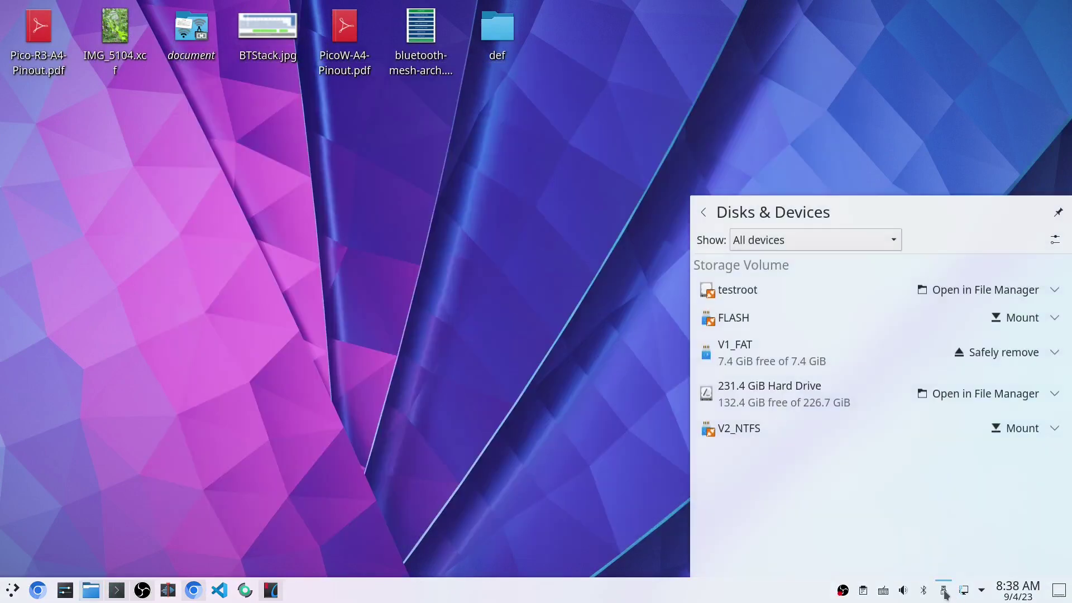
pyautogui.click(759, 431)
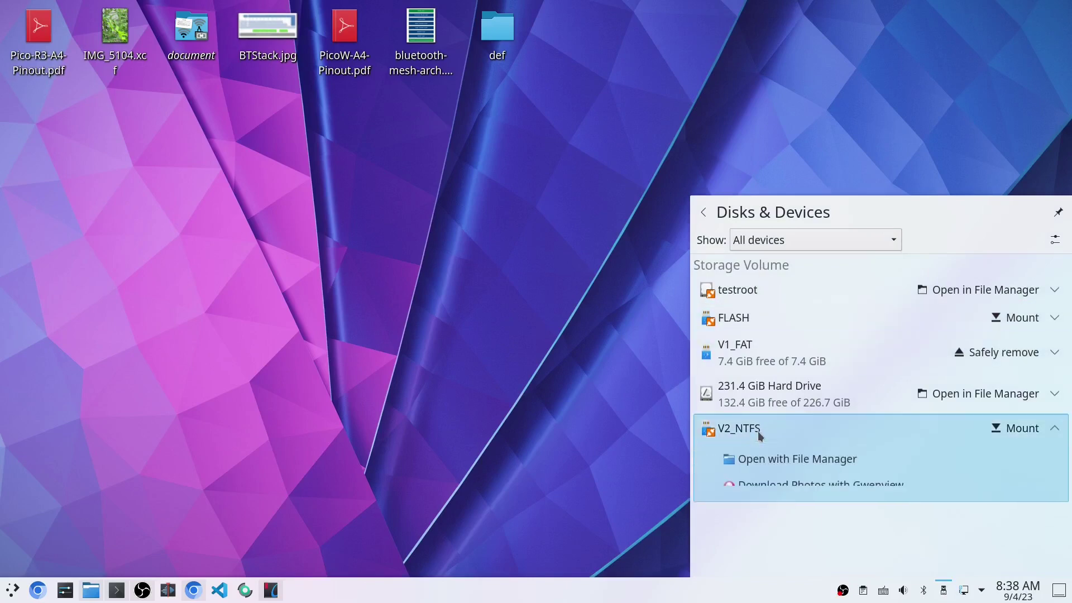
pyautogui.click(774, 461)
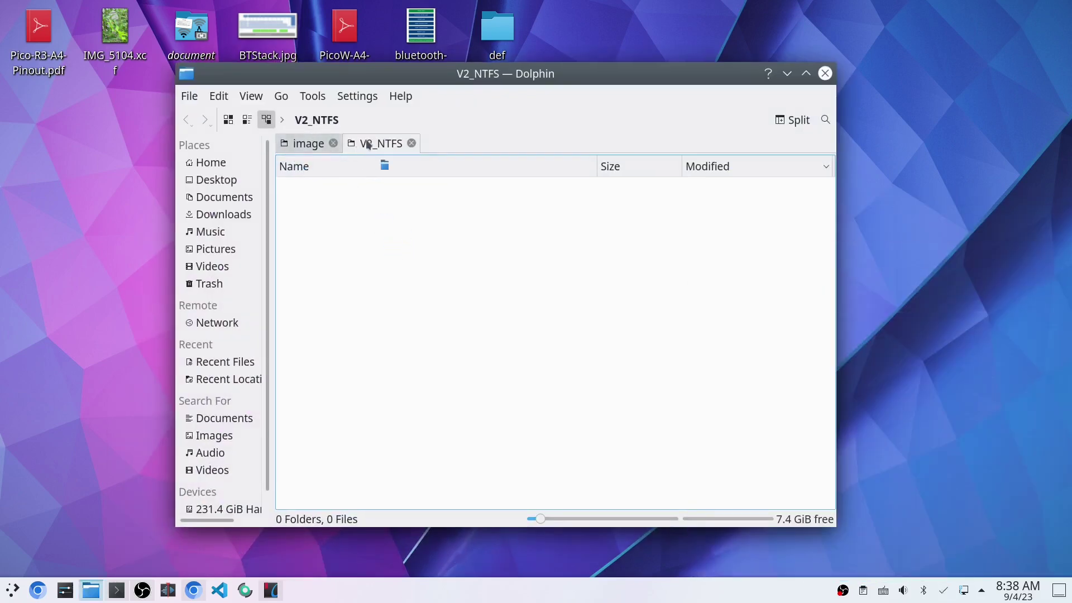
# - Copy bell1.png and like2.png from the project_video/material/image folder into the V2_NTFS volume
pyautogui.moveTo(367, 145); pyautogui.dragTo(360, 207)
pyautogui.click(347, 193)
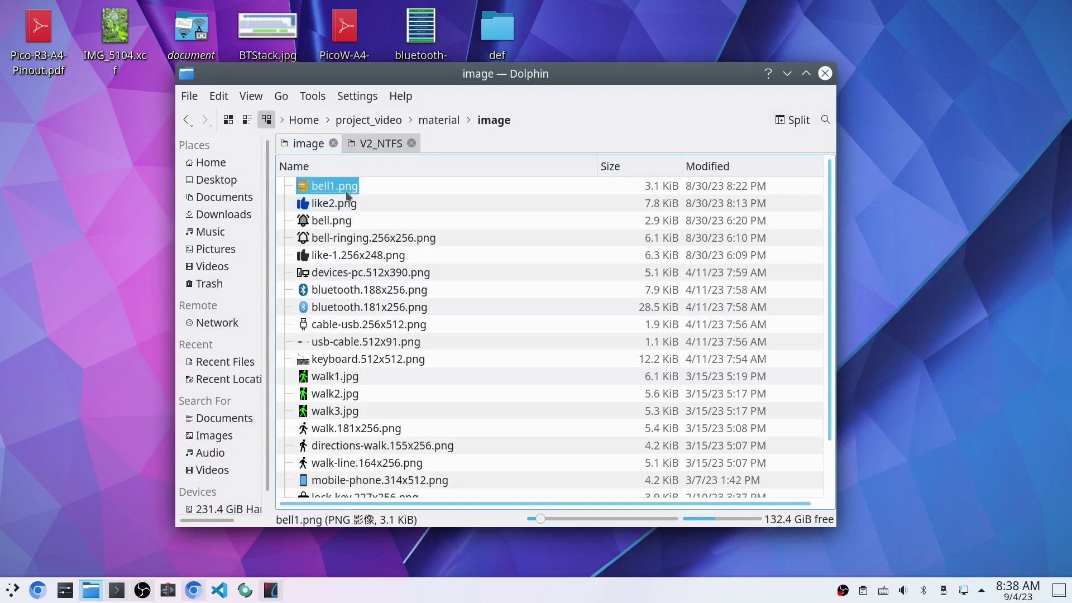
pyautogui.keyDown('ctrl'); pyautogui.click(337, 206); pyautogui.keyUp('ctrl')
pyautogui.rightClick(337, 186)
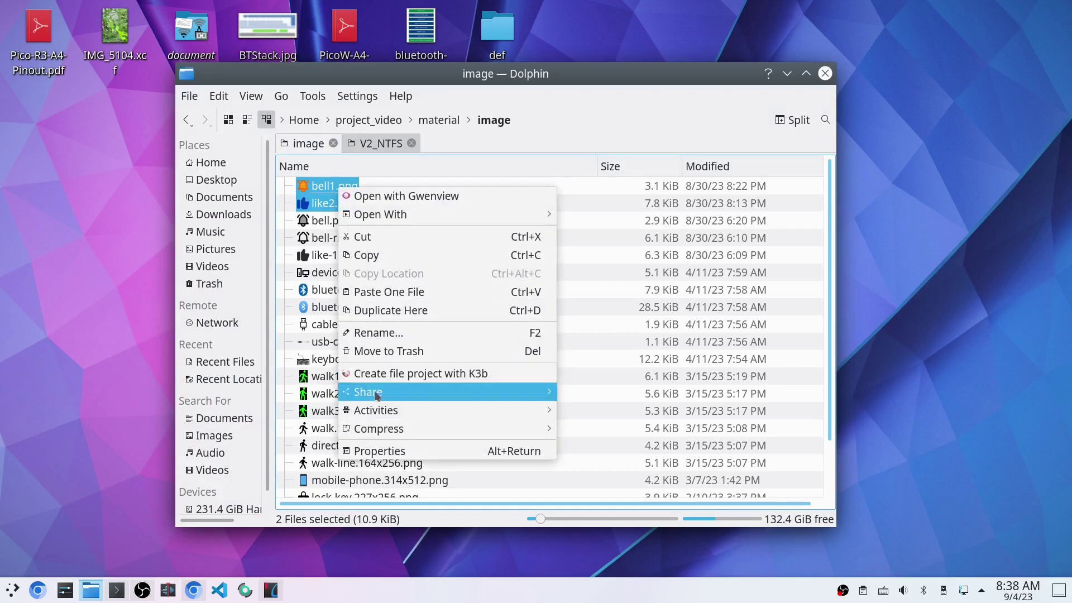
pyautogui.click(373, 257)
pyautogui.click(391, 144)
pyautogui.rightClick(396, 256)
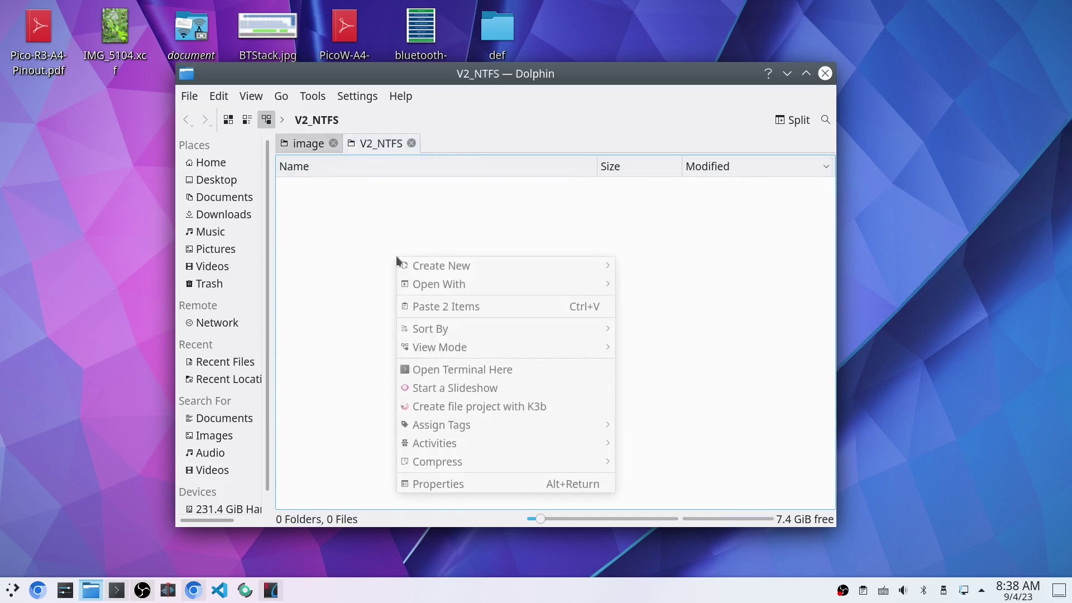
pyautogui.click(452, 307)
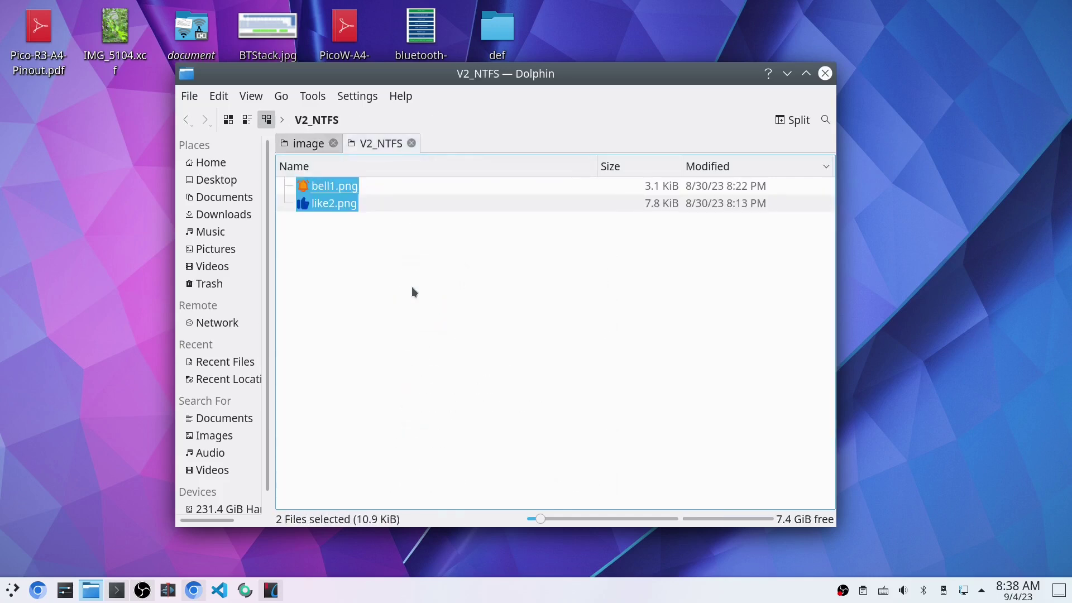
pyautogui.click(411, 287)
# - View the copied bell1.png and like2.png from V2_NTFS one after the other in the image viewer, closing it each time
pyautogui.doubleClick(342, 185)
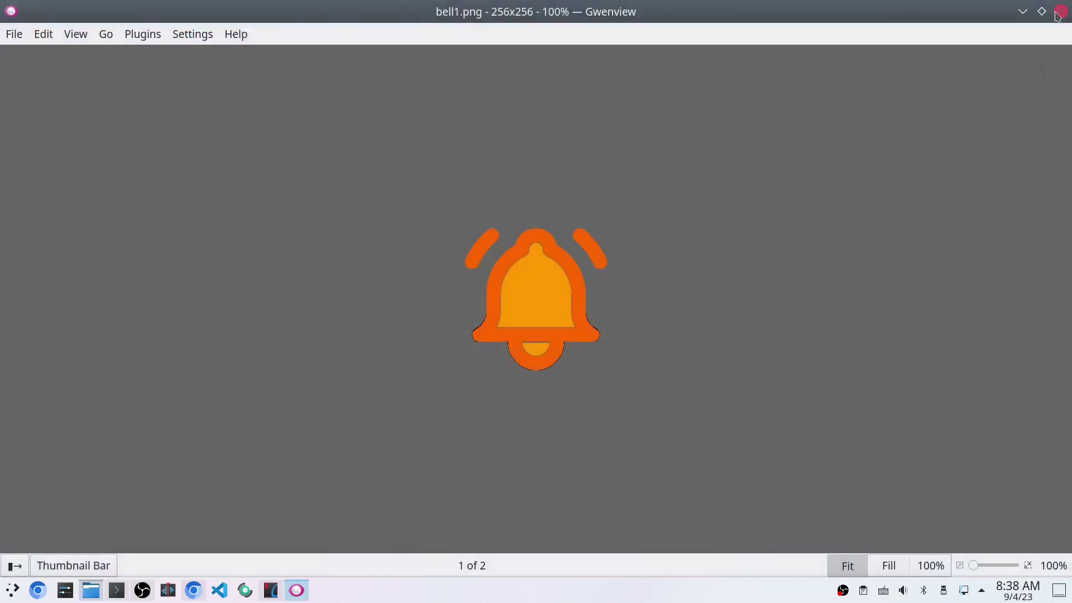
pyautogui.click(1060, 11)
pyautogui.doubleClick(326, 206)
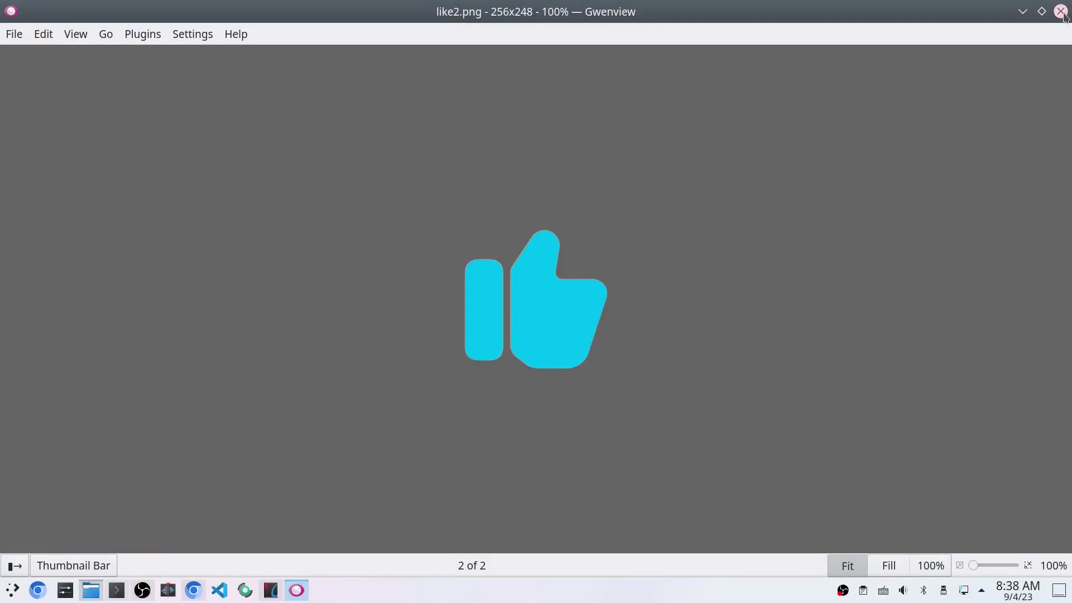
pyautogui.hotkey('ctrl', 'q')
pyautogui.click(725, 300)
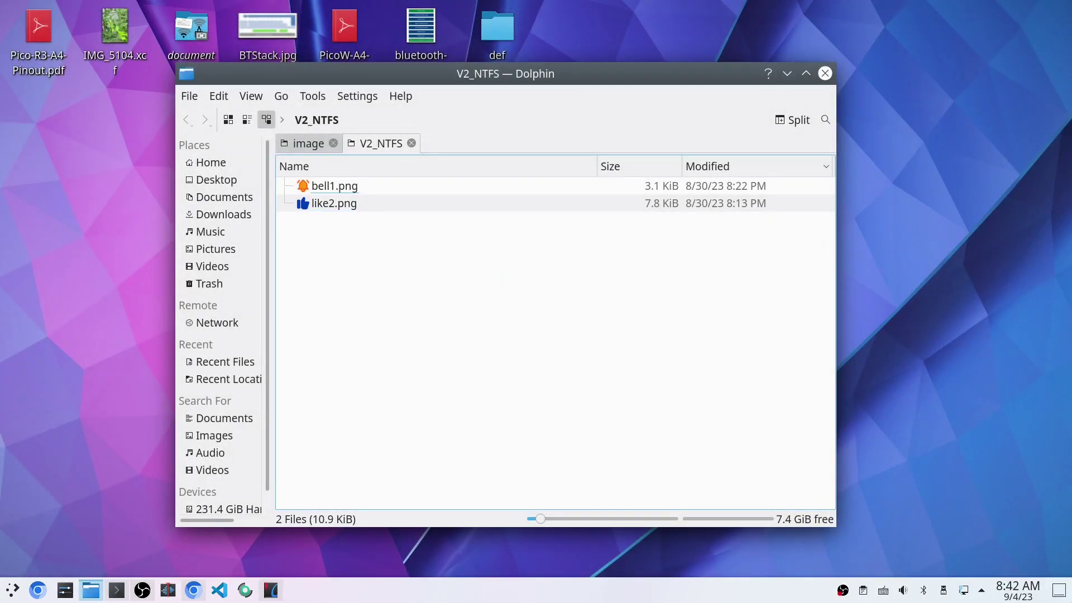
# - Mount the FLASH volume in the file manager and copy bell1.png and like2.png from V2_NTFS into it
pyautogui.click(944, 590)
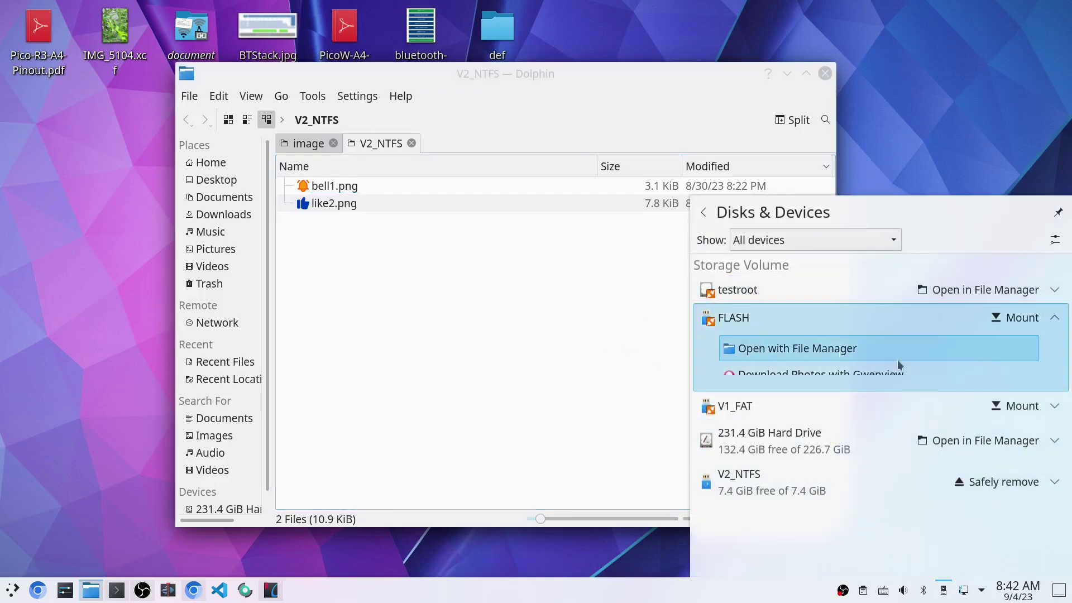
pyautogui.click(799, 347)
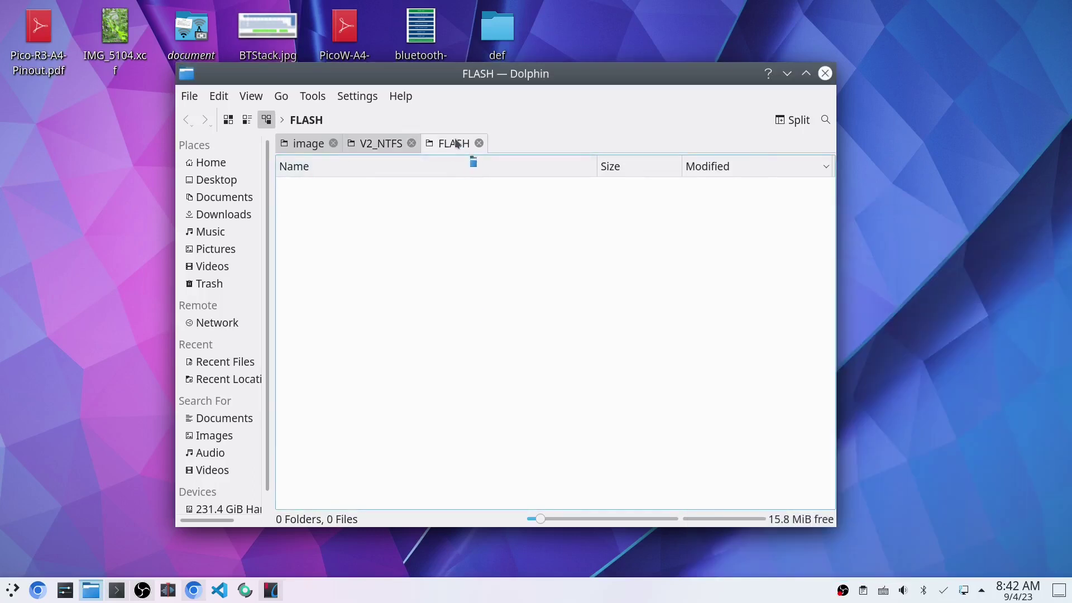
pyautogui.click(383, 146)
pyautogui.moveTo(383, 239); pyautogui.dragTo(287, 172)
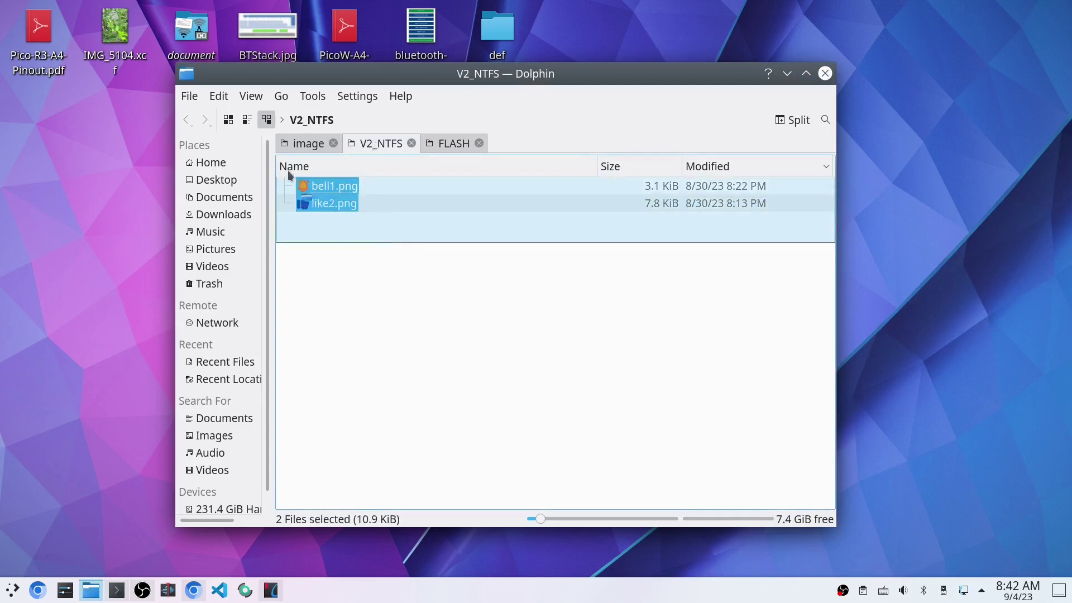
pyautogui.rightClick(334, 187)
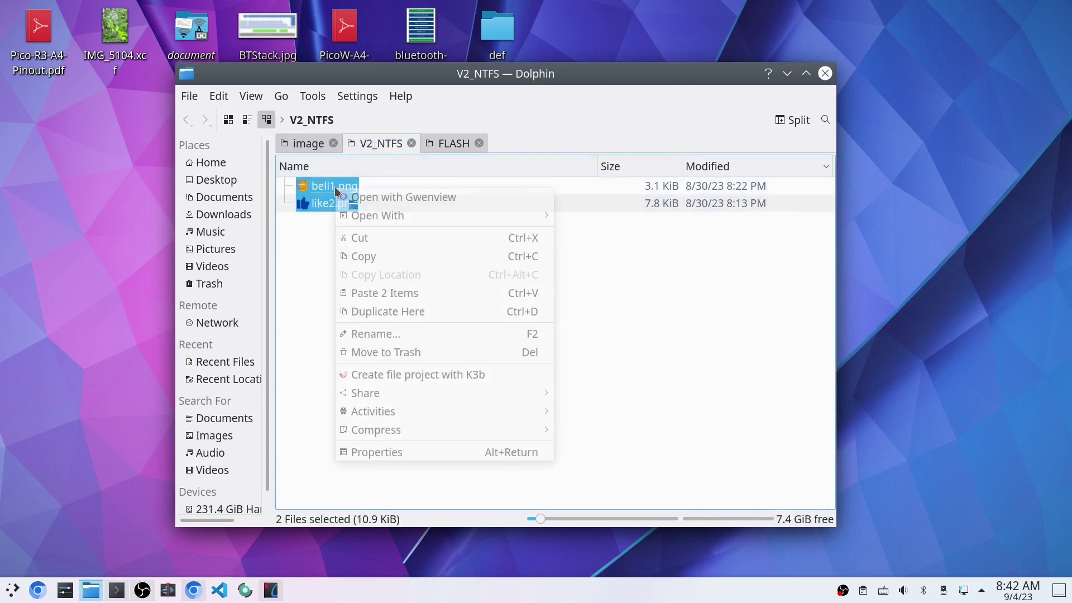
pyautogui.click(374, 256)
pyautogui.click(457, 145)
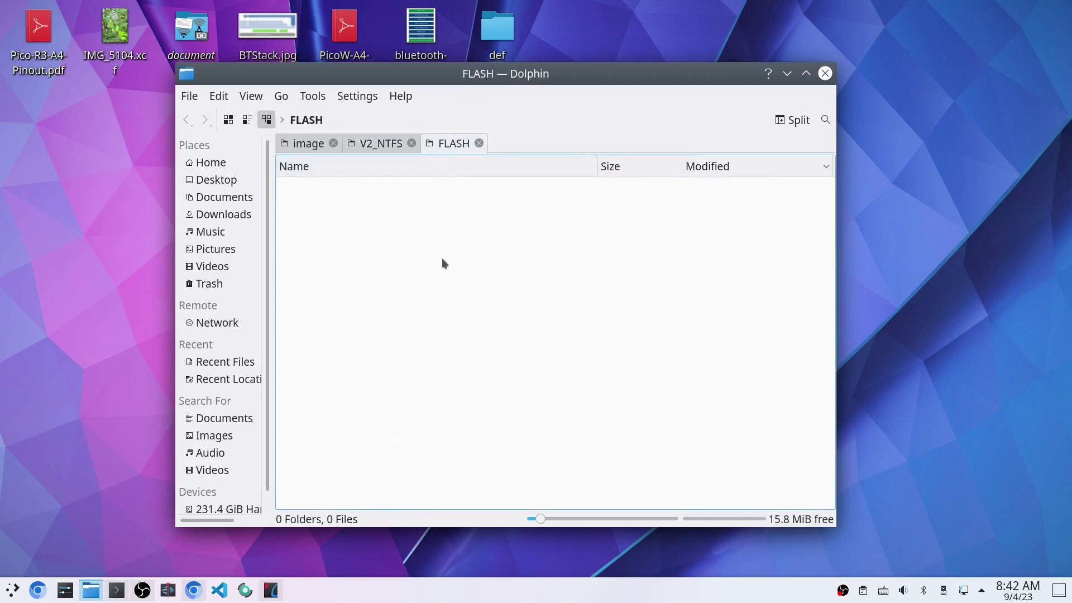
pyautogui.rightClick(440, 257)
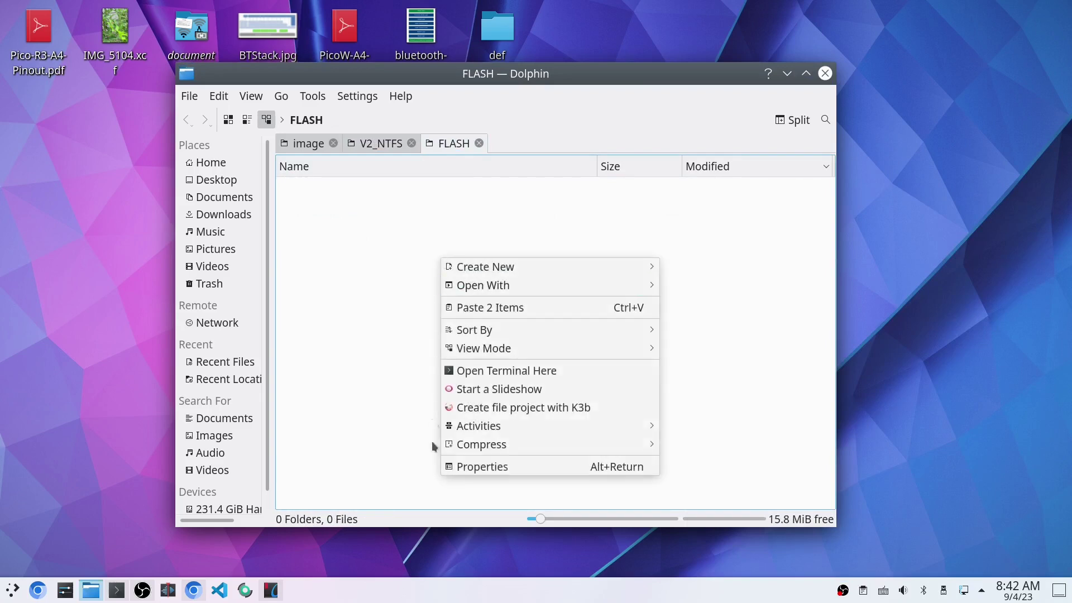
pyautogui.click(508, 307)
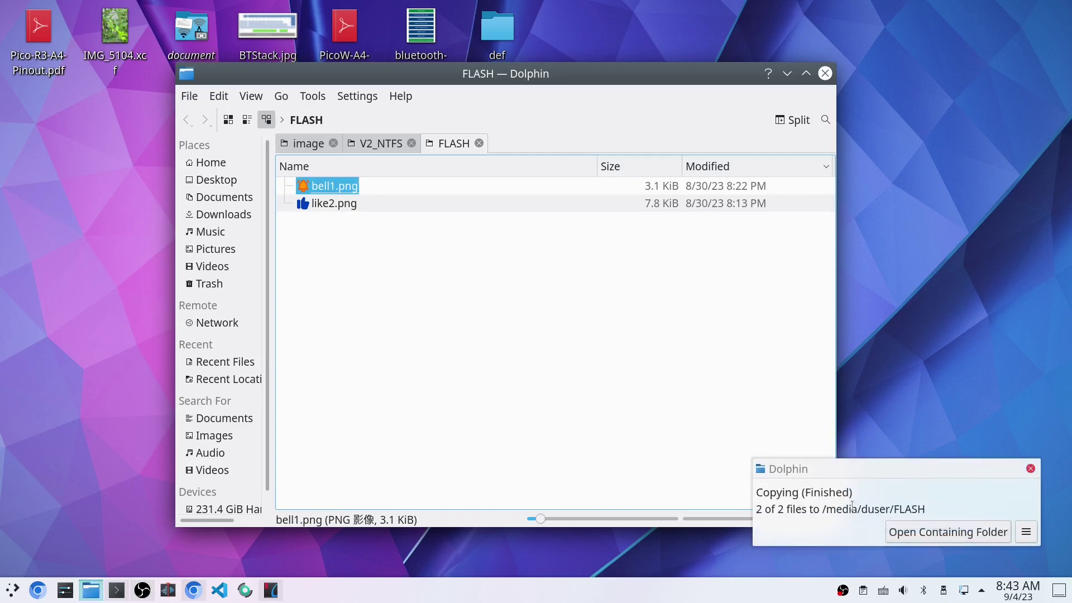
pyautogui.click(452, 287)
# - Copy devices-pc.512x390.png from the image folder into the FLASH volume
pyautogui.click(305, 146)
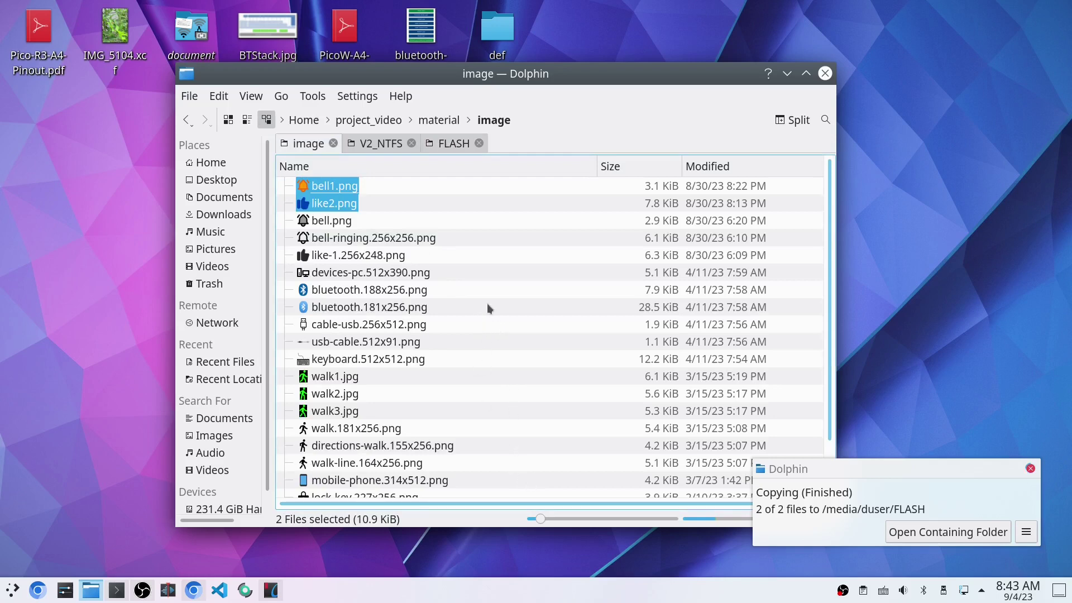
pyautogui.rightClick(401, 276)
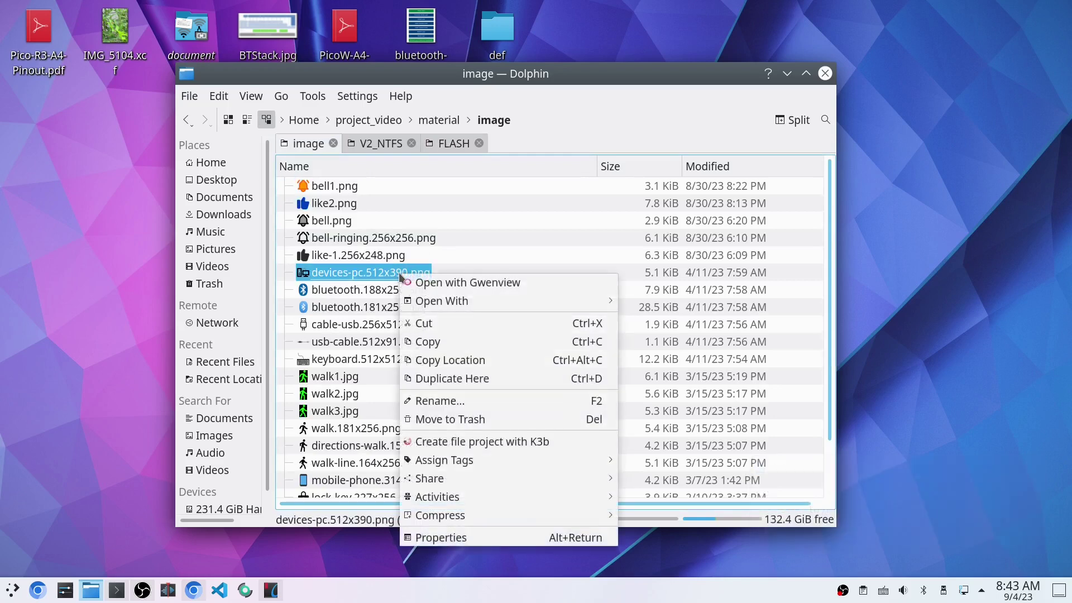
pyautogui.click(441, 351)
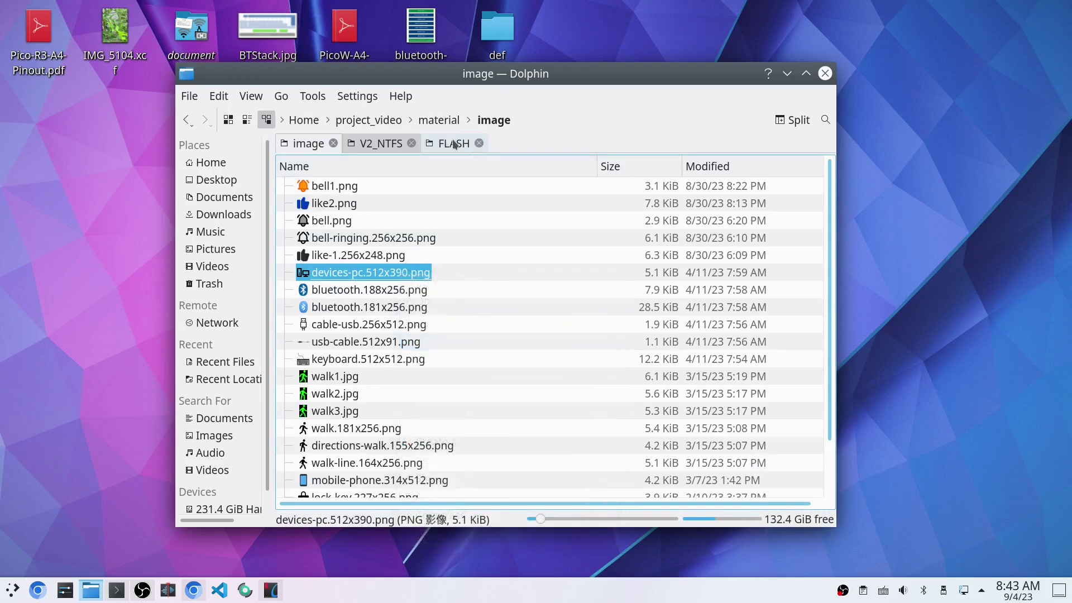
pyautogui.click(453, 144)
pyautogui.rightClick(443, 272)
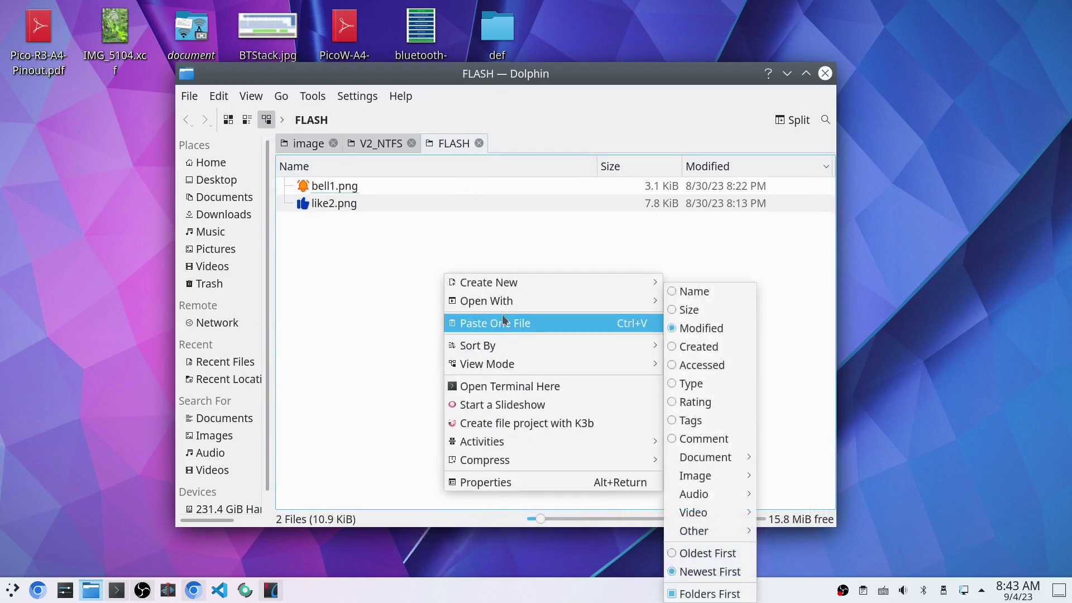
pyautogui.click(518, 324)
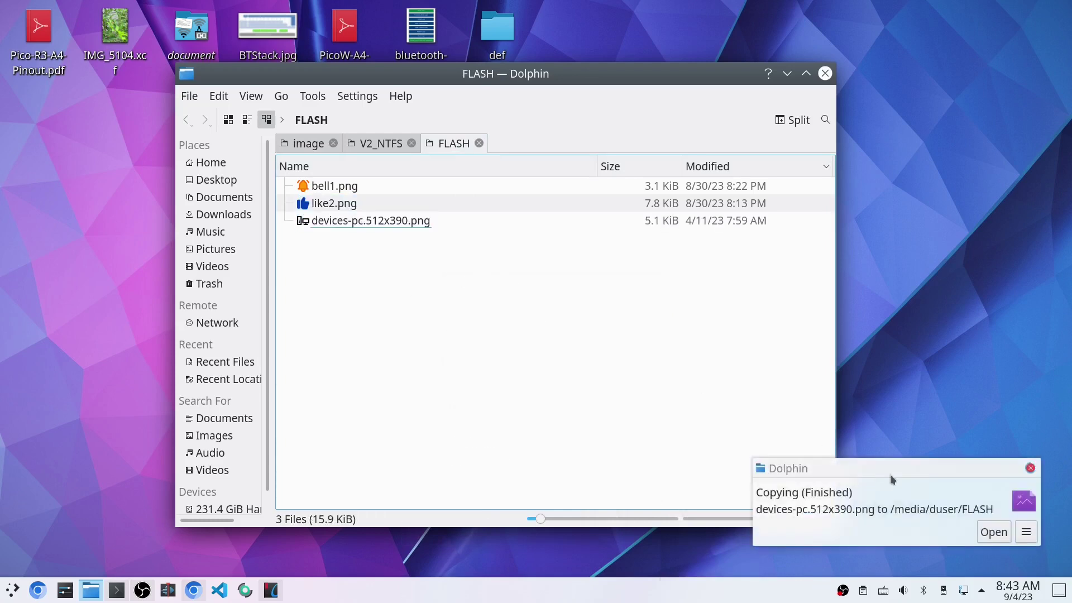
# - View devices-pc.512x390.png from the FLASH volume in the image viewer, then close the viewer and the file manager
pyautogui.doubleClick(407, 221)
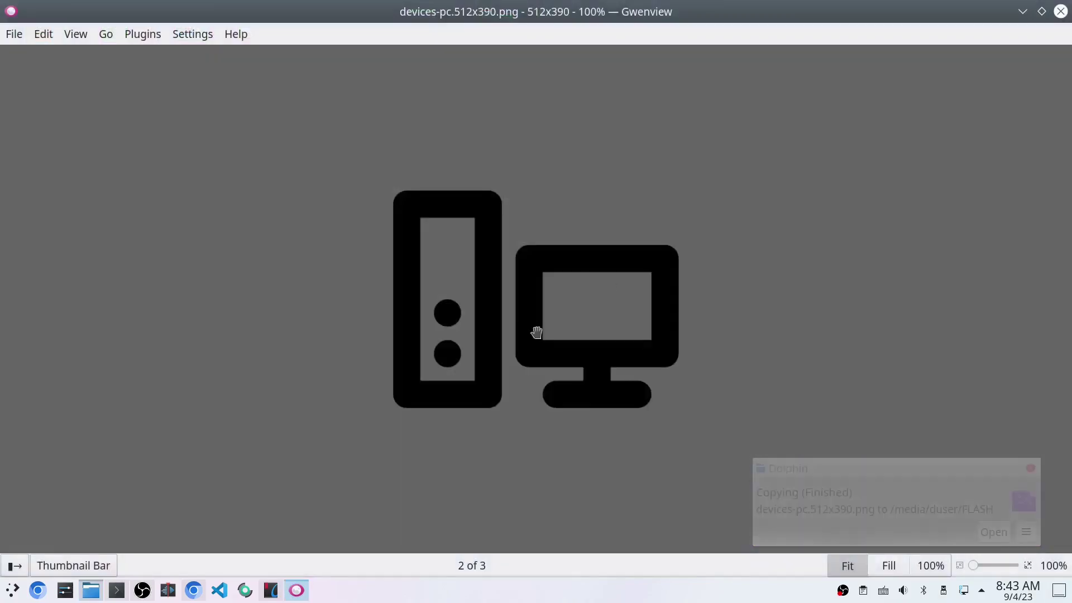
pyautogui.click(1060, 11)
pyautogui.click(555, 347)
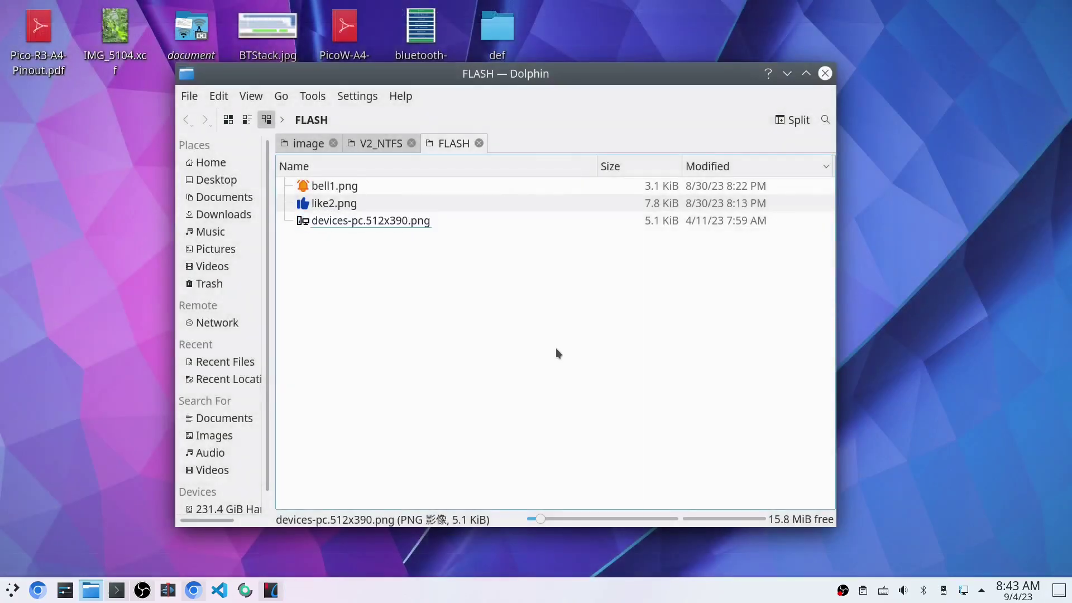
pyautogui.click(825, 74)
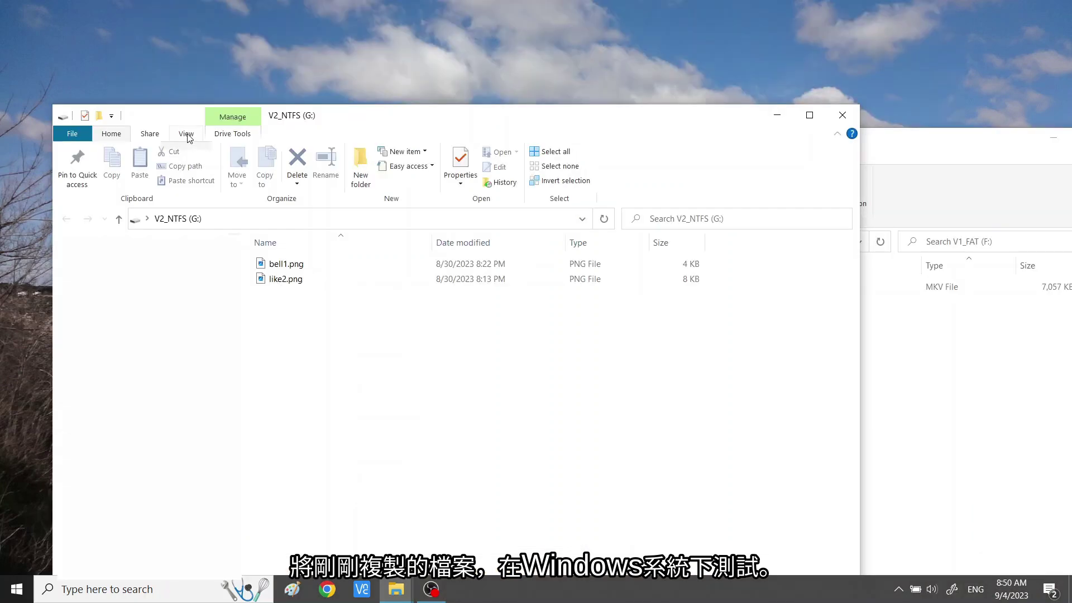
# - In Windows File Explorer, display the V2_NTFS (G:) files as extra large icons to preview the copied images
pyautogui.click(188, 139)
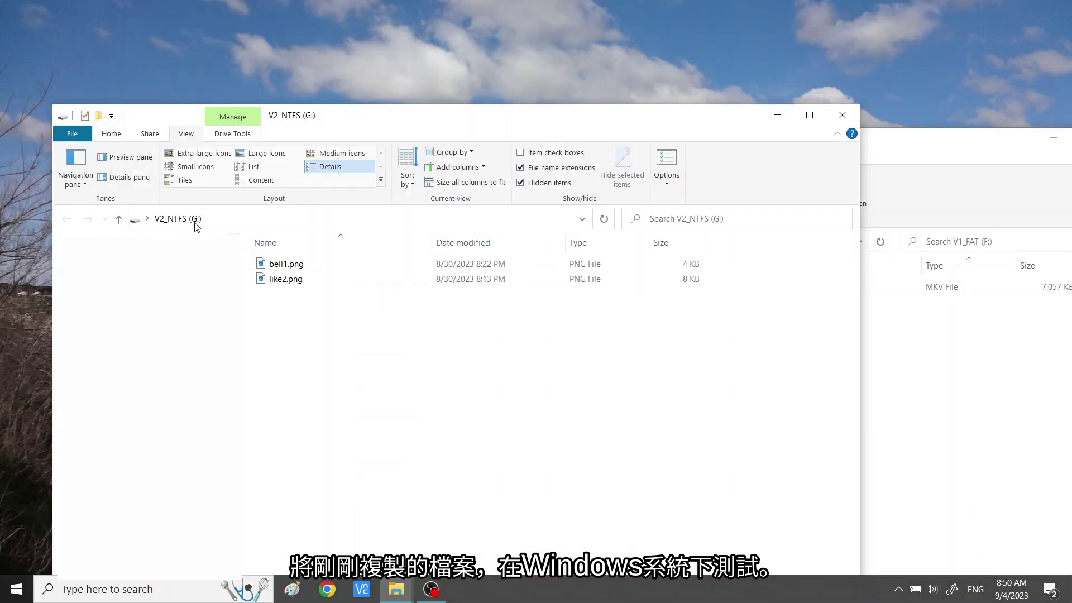
pyautogui.click(202, 153)
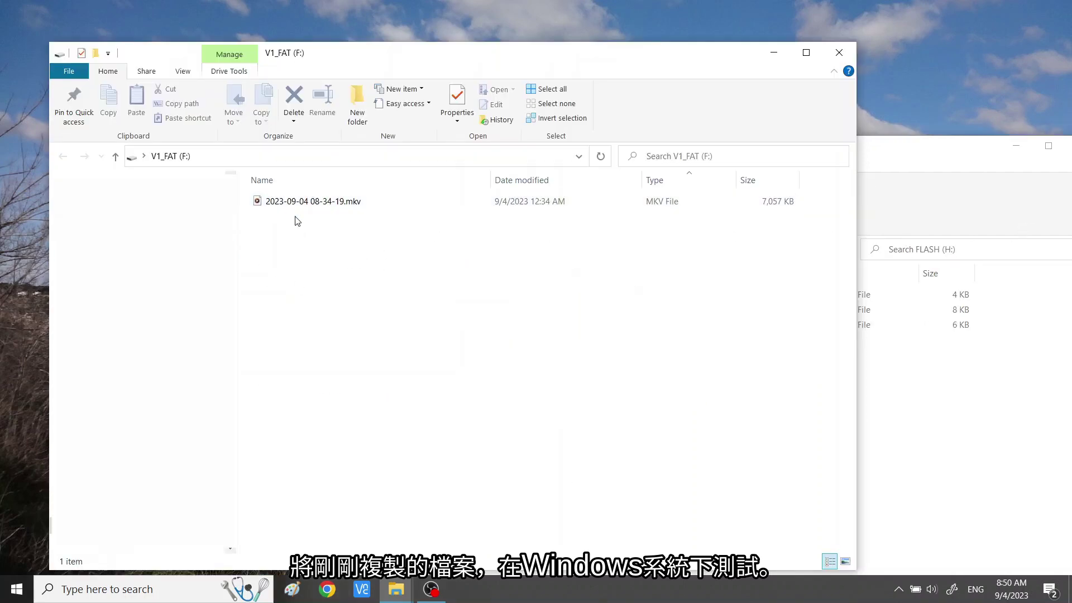
pyautogui.click(308, 204)
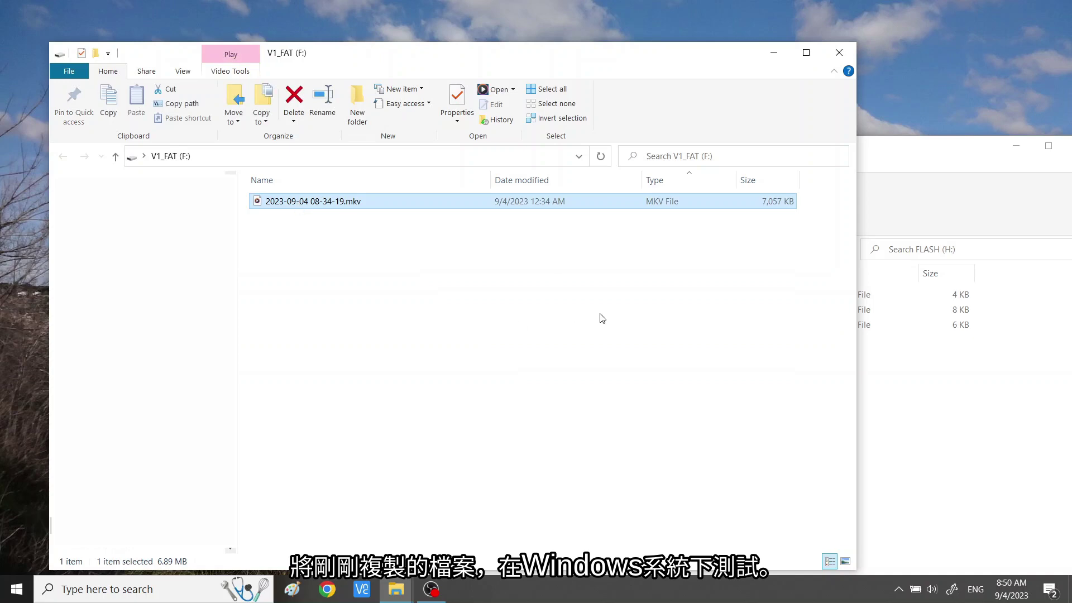
pyautogui.doubleClick(366, 204)
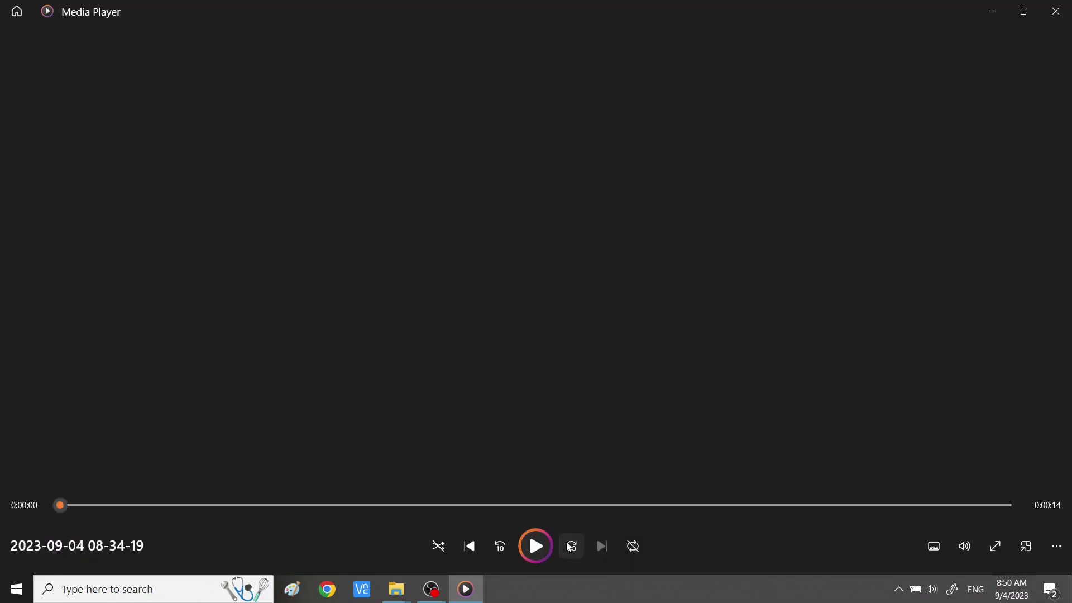
pyautogui.click(538, 547)
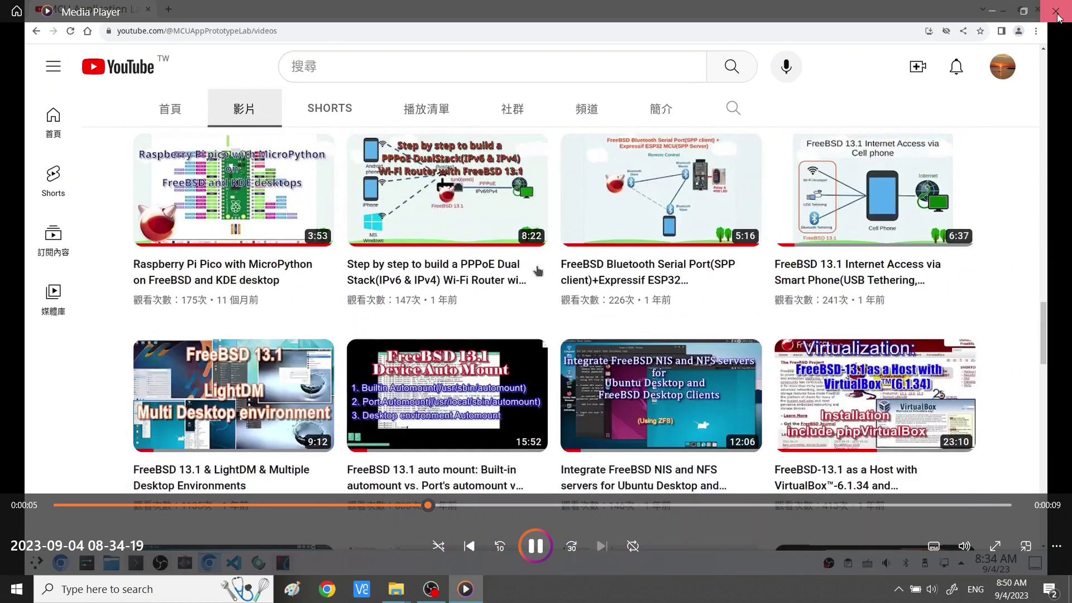
# - Close the media player and delete bell1.png and like2.png from the FLASH (H:) volume
pyautogui.click(1057, 12)
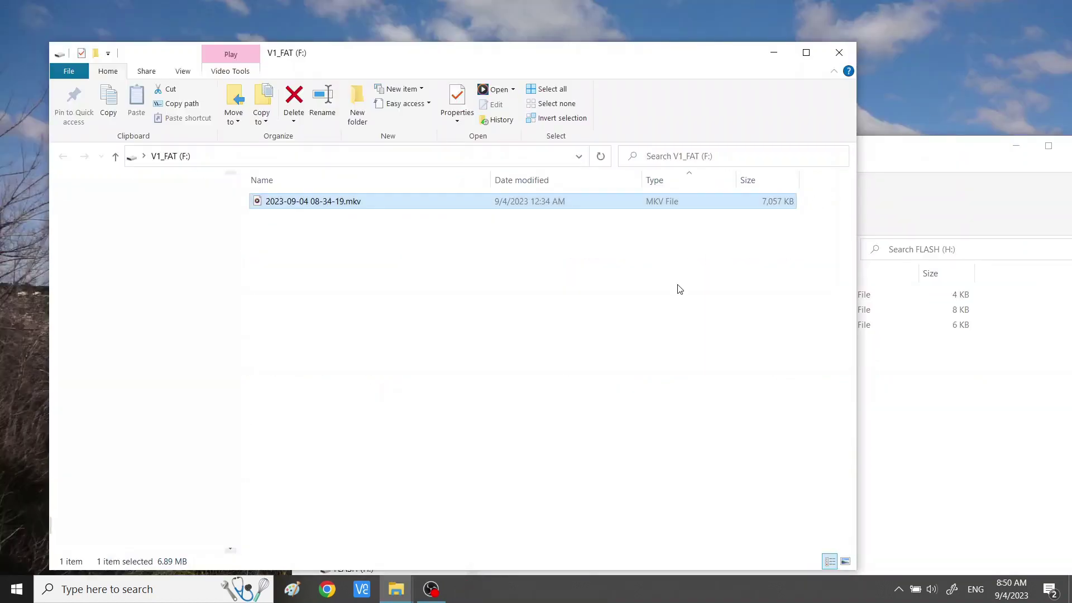
pyautogui.click(680, 289)
pyautogui.click(959, 150)
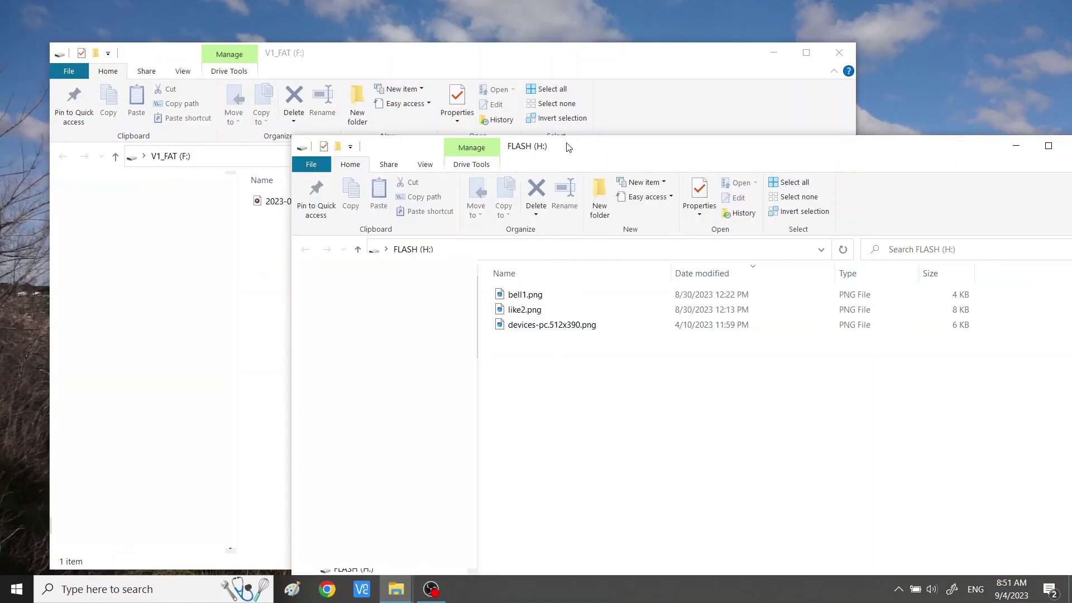
pyautogui.click(539, 295)
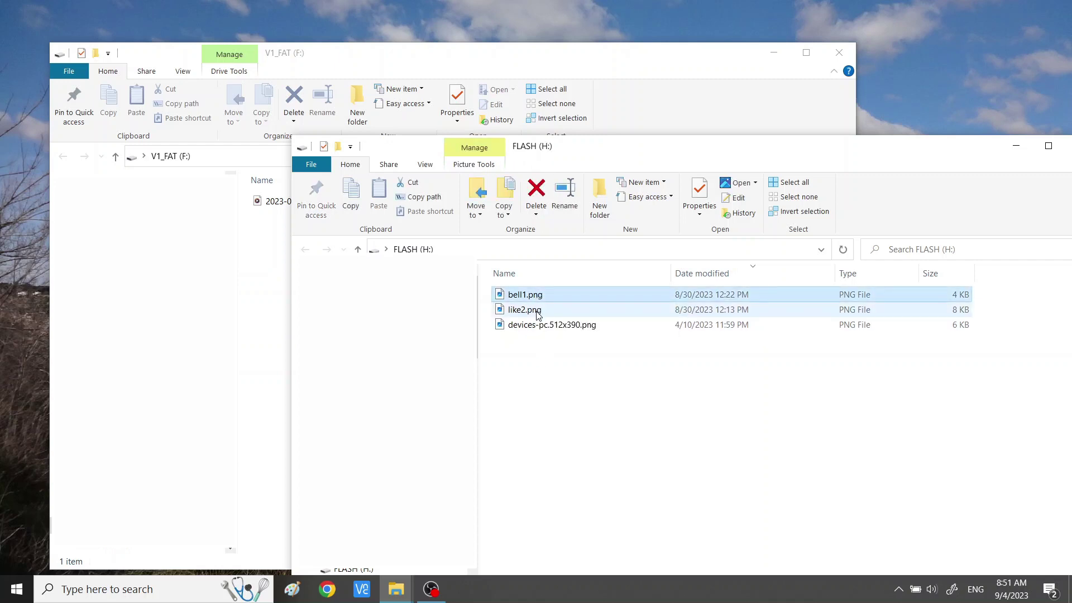
pyautogui.keyDown('ctrl'); pyautogui.click(538, 311); pyautogui.keyUp('ctrl')
pyautogui.rightClick(545, 299)
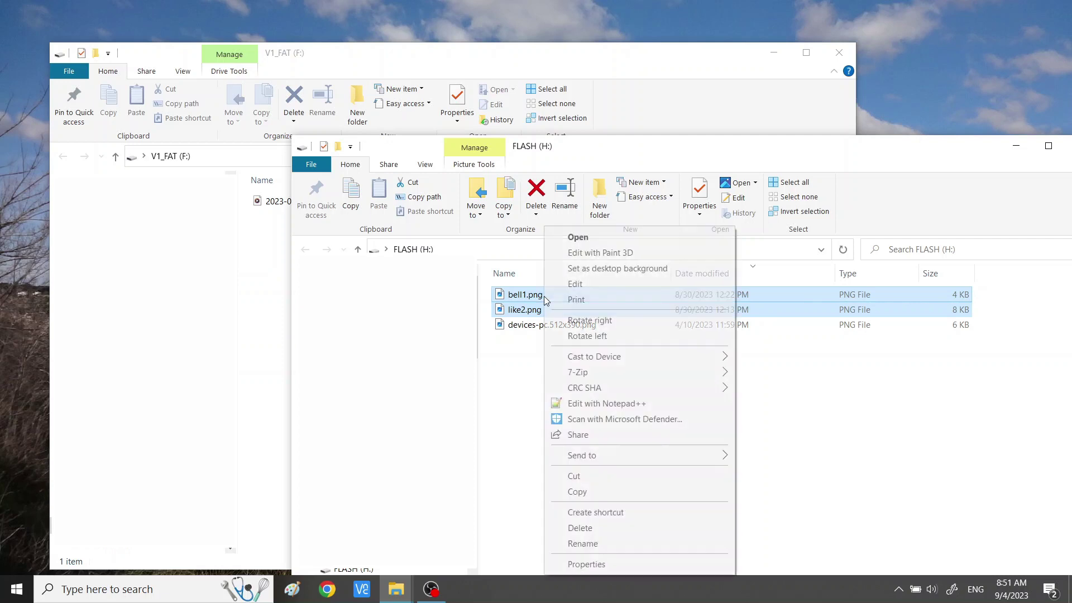
pyautogui.click(599, 533)
pyautogui.click(589, 306)
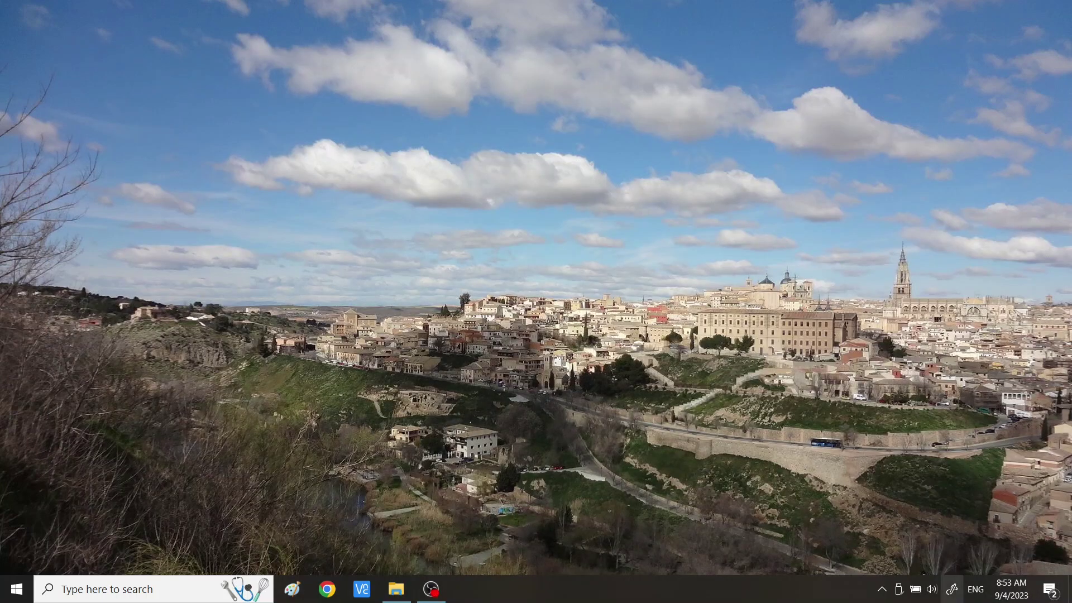
# - Eject the V2_NTFS (G:) volume of the TinyUSB Device from Windows
pyautogui.click(898, 590)
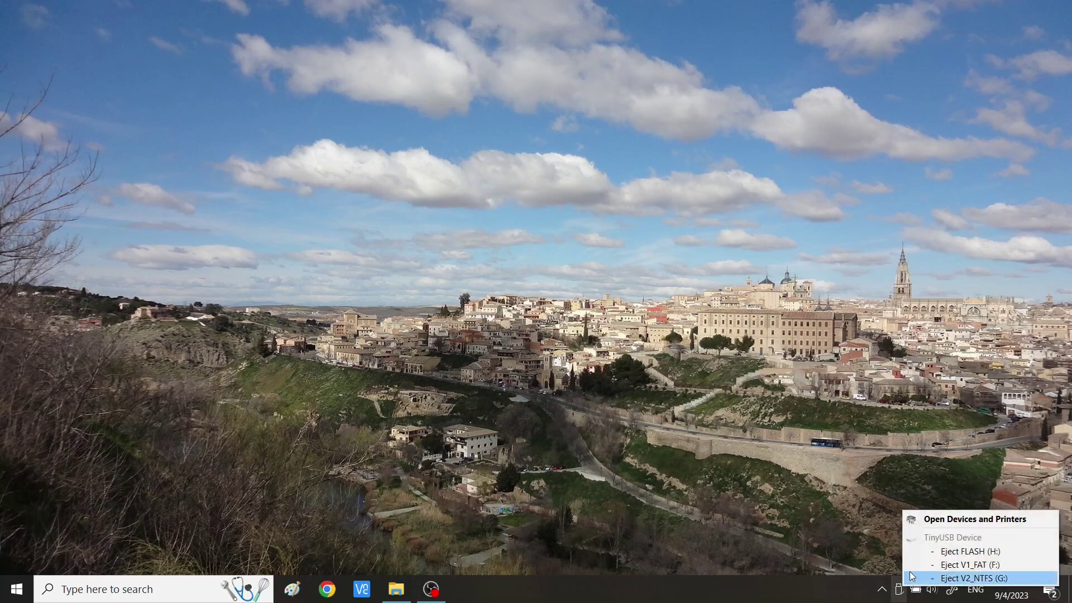
pyautogui.click(976, 578)
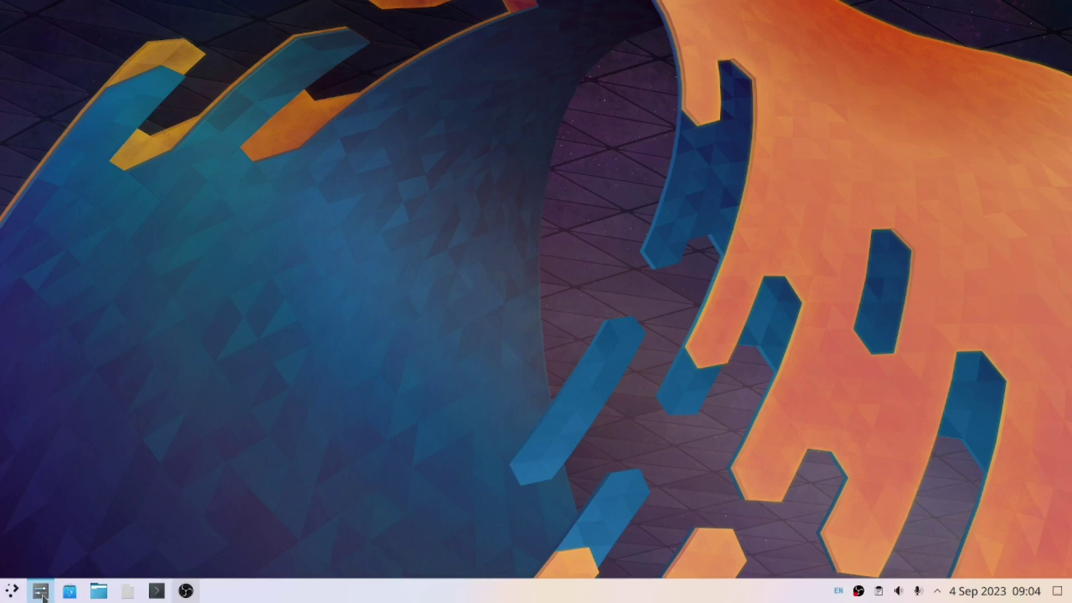
# - On the FreeBSD desktop, view the system information in System Settings, then minimize the window
pyautogui.click(42, 593)
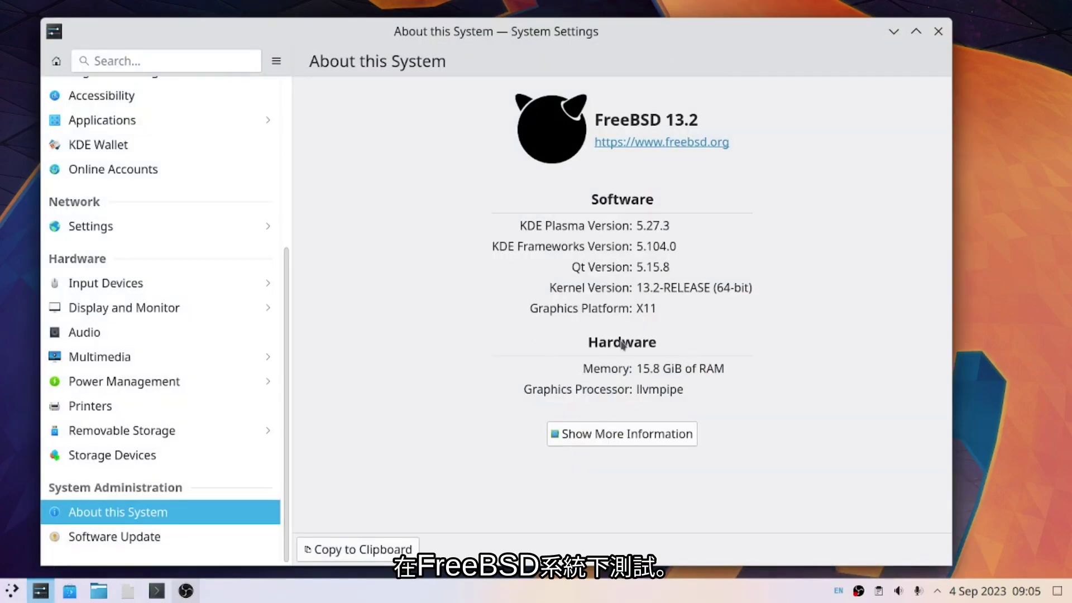
pyautogui.click(894, 32)
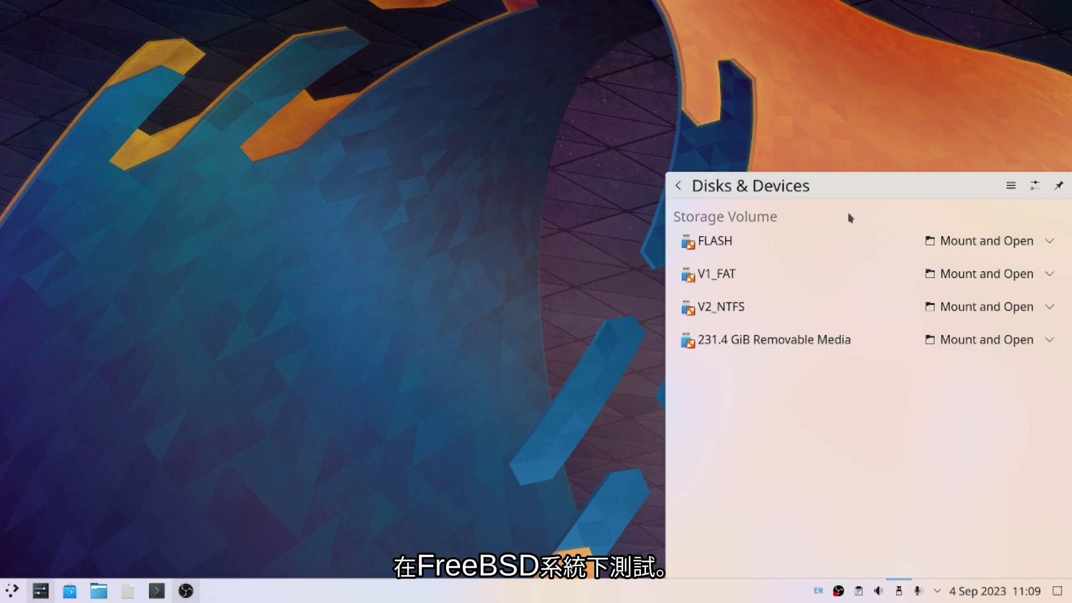
pyautogui.click(981, 275)
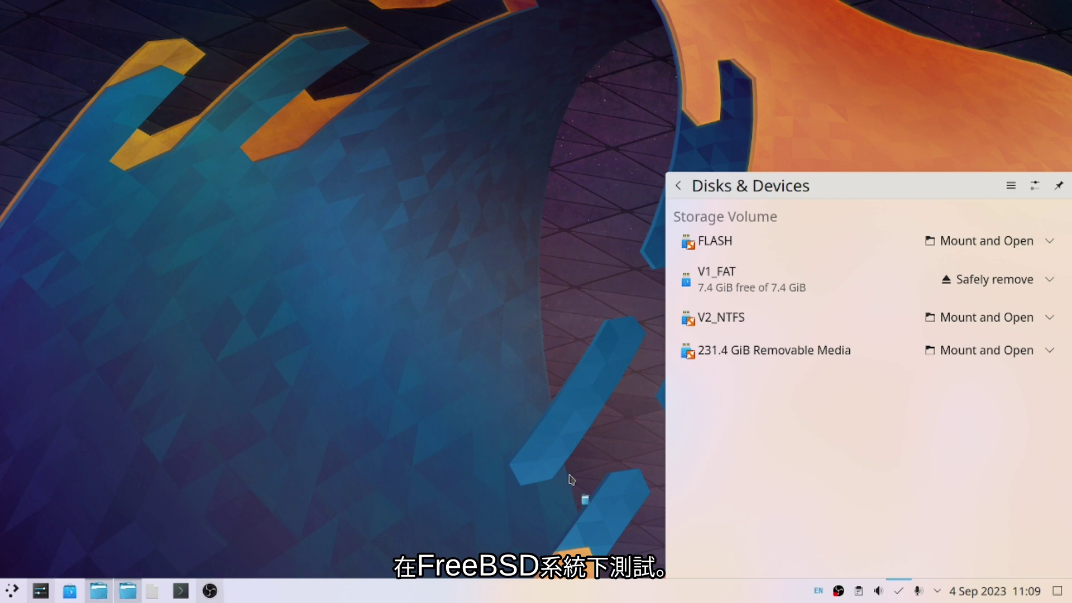
pyautogui.click(977, 330)
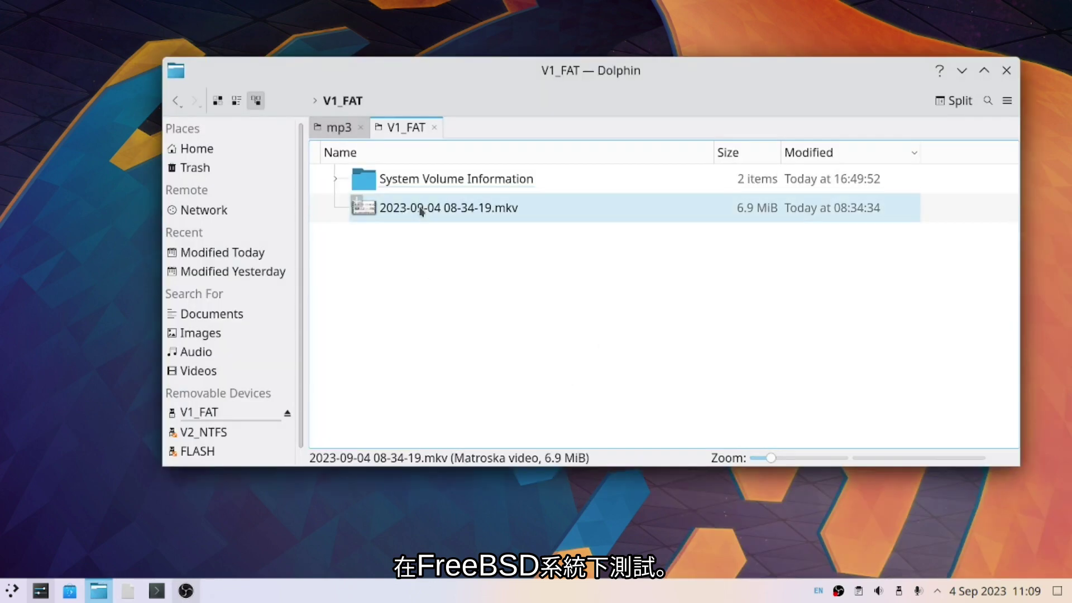
pyautogui.click(421, 211)
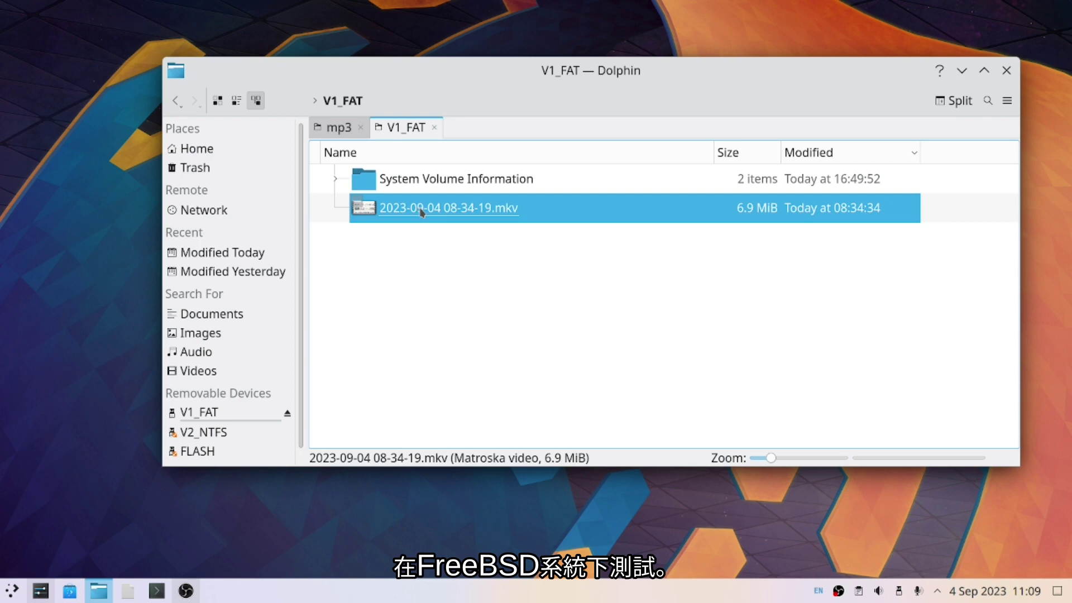
pyautogui.doubleClick(421, 211)
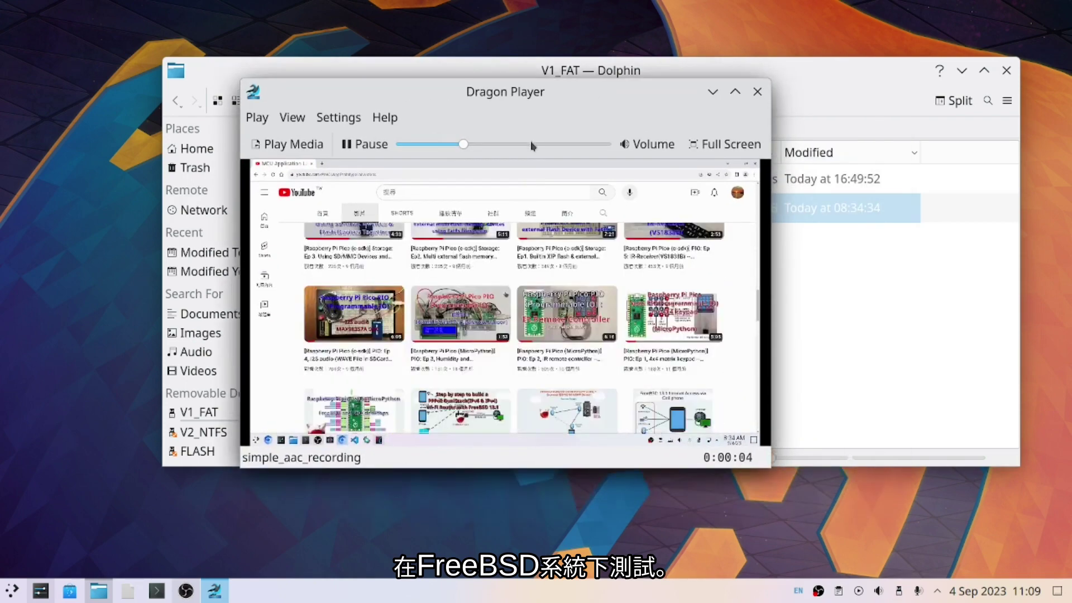
# - Skip forward and back through the video, watch it in a maximized player window, then close the player
pyautogui.click(530, 144)
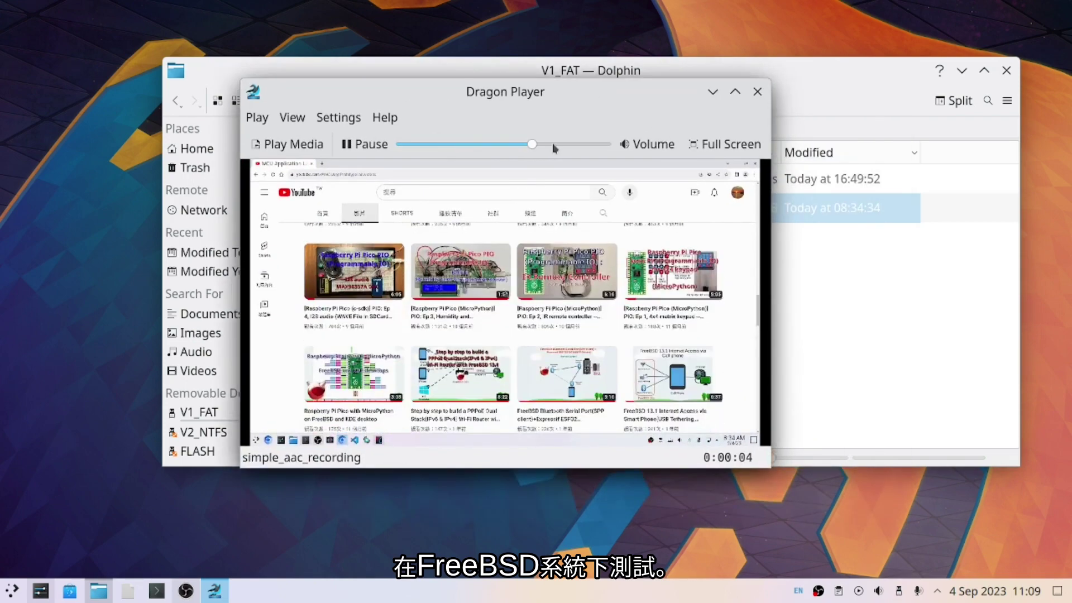
pyautogui.click(470, 144)
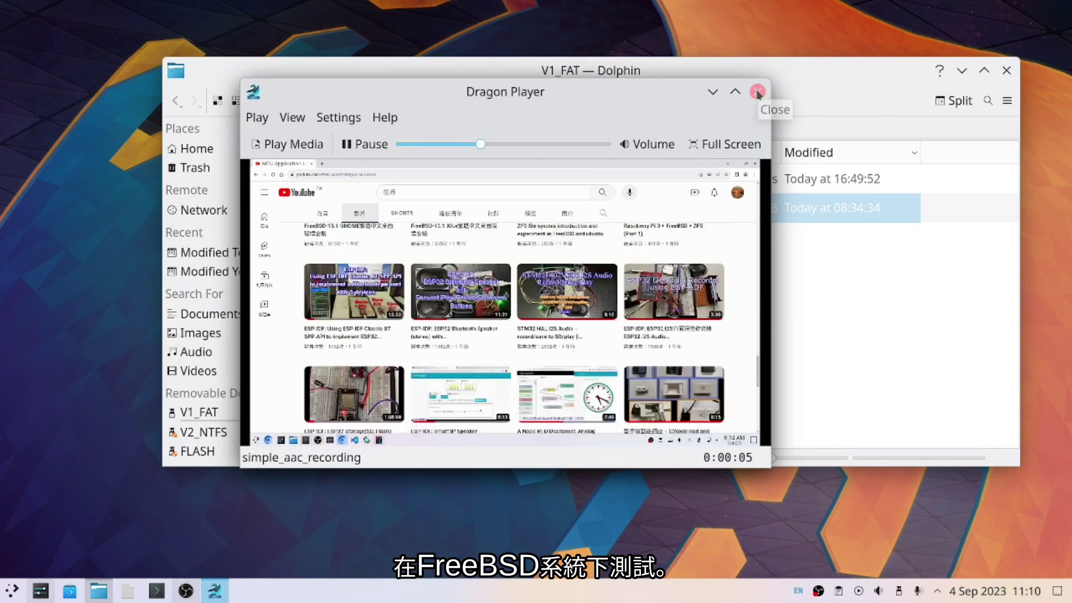
pyautogui.click(735, 92)
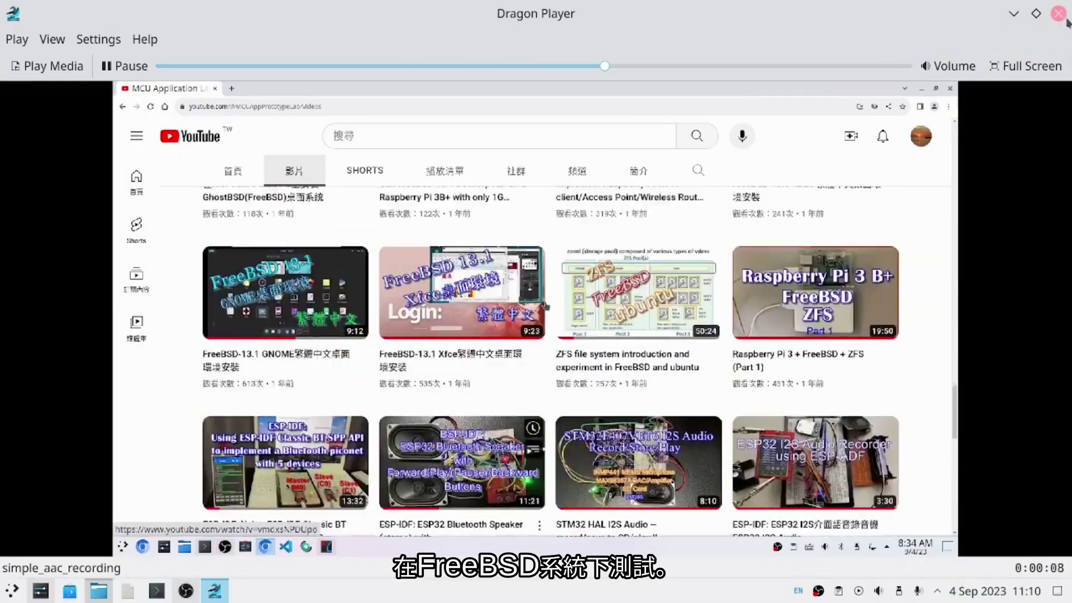
pyautogui.click(1058, 13)
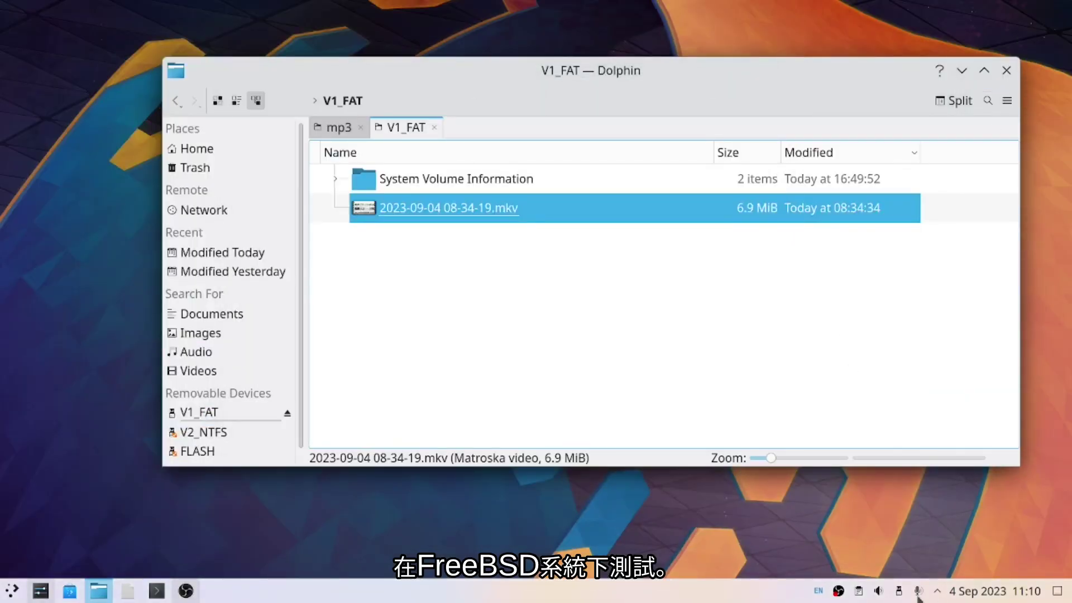
# - Mount the V2_NTFS volume, view bell1.png from it, then close the image viewer and the V2_NTFS file window
pyautogui.click(899, 591)
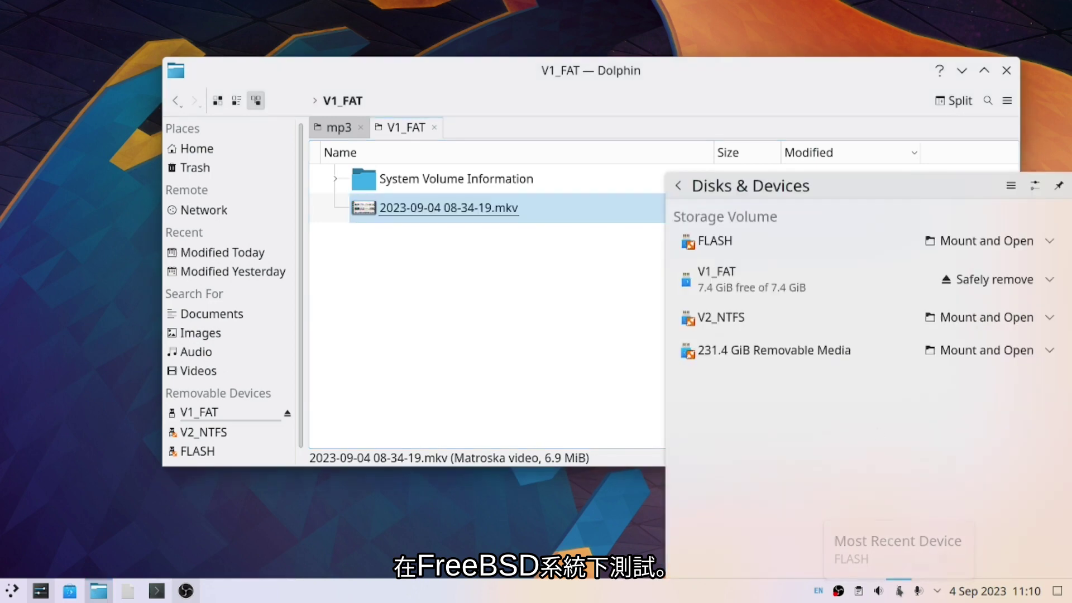
pyautogui.click(971, 317)
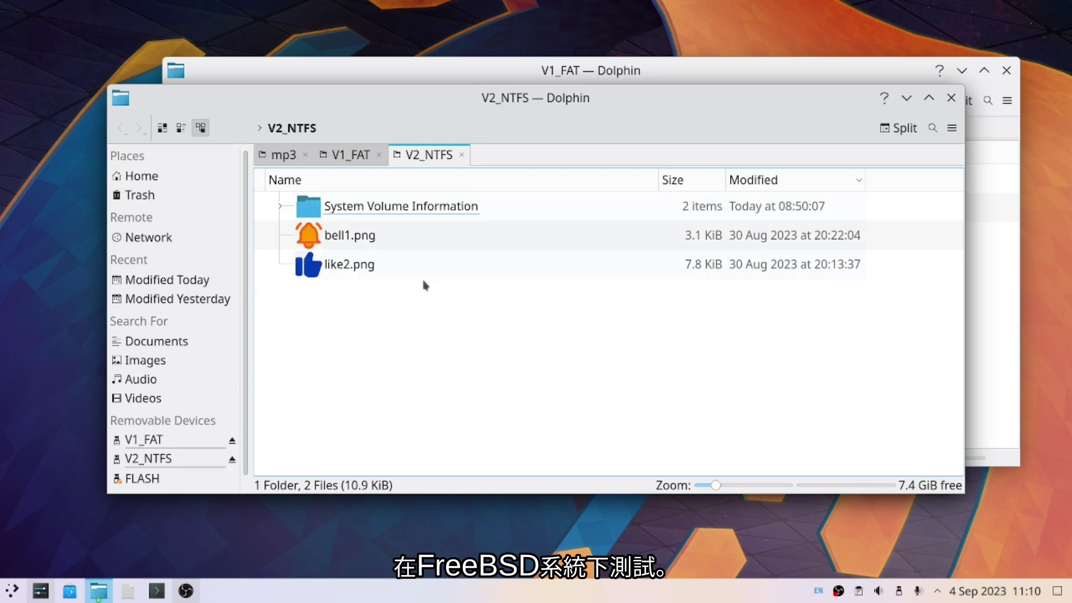
pyautogui.click(337, 235)
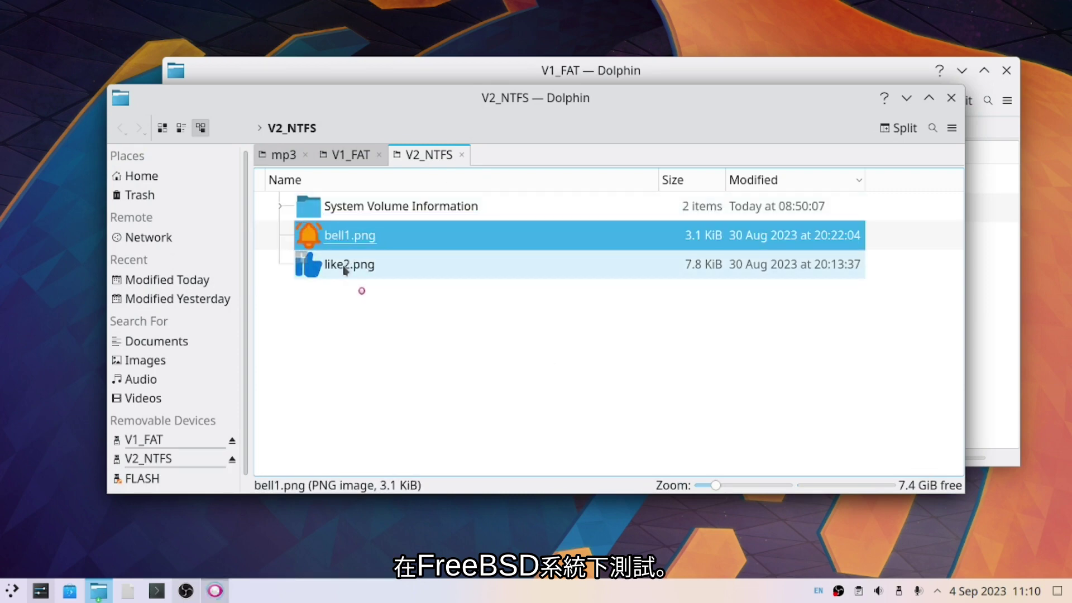
pyautogui.press('Return')
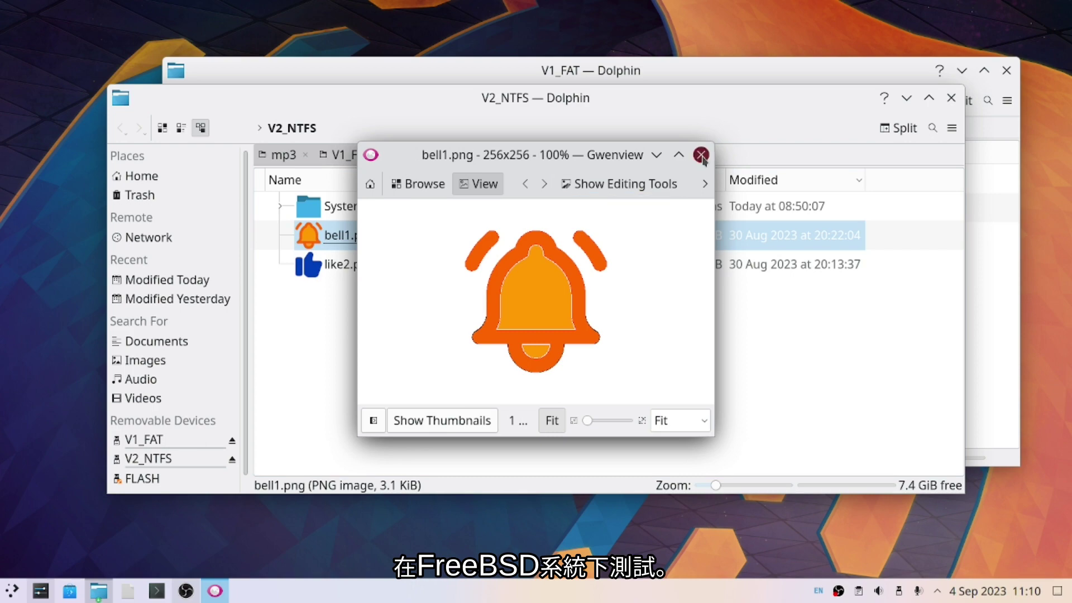
pyautogui.click(701, 156)
pyautogui.click(955, 104)
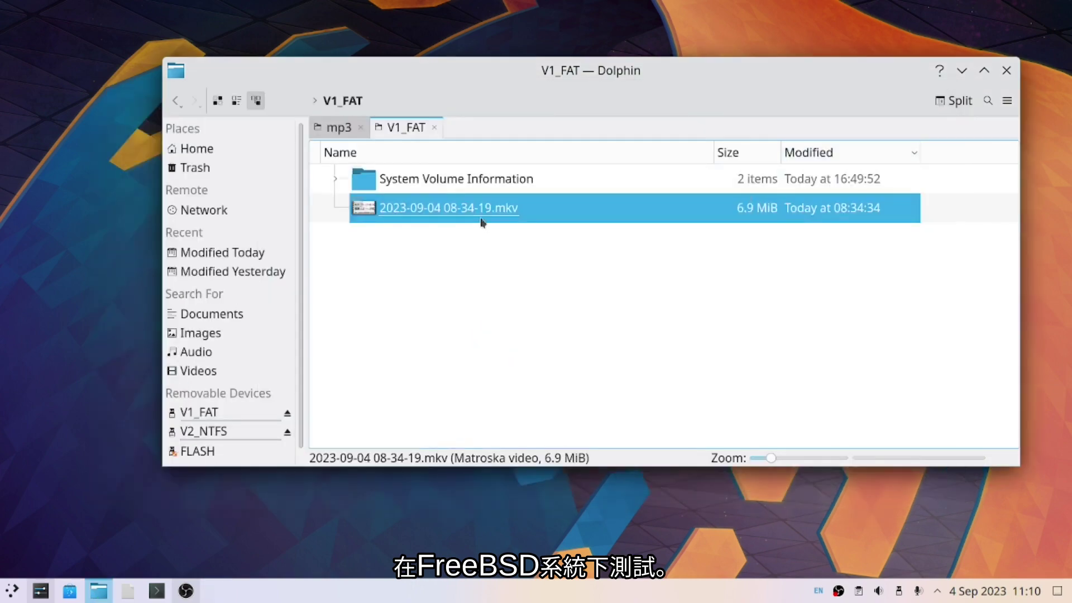
pyautogui.click(484, 214)
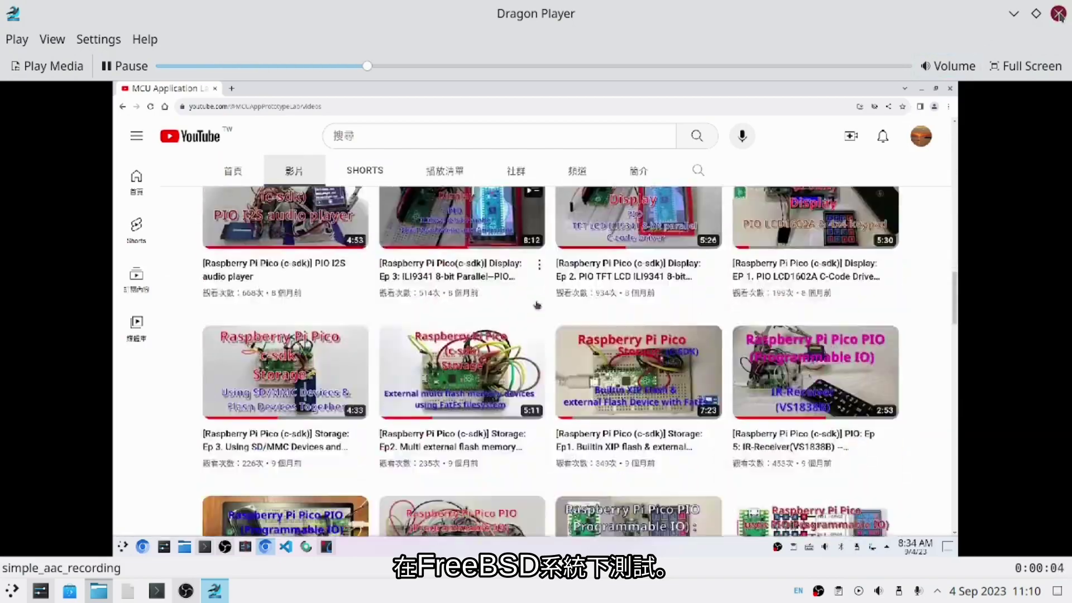
pyautogui.click(1059, 15)
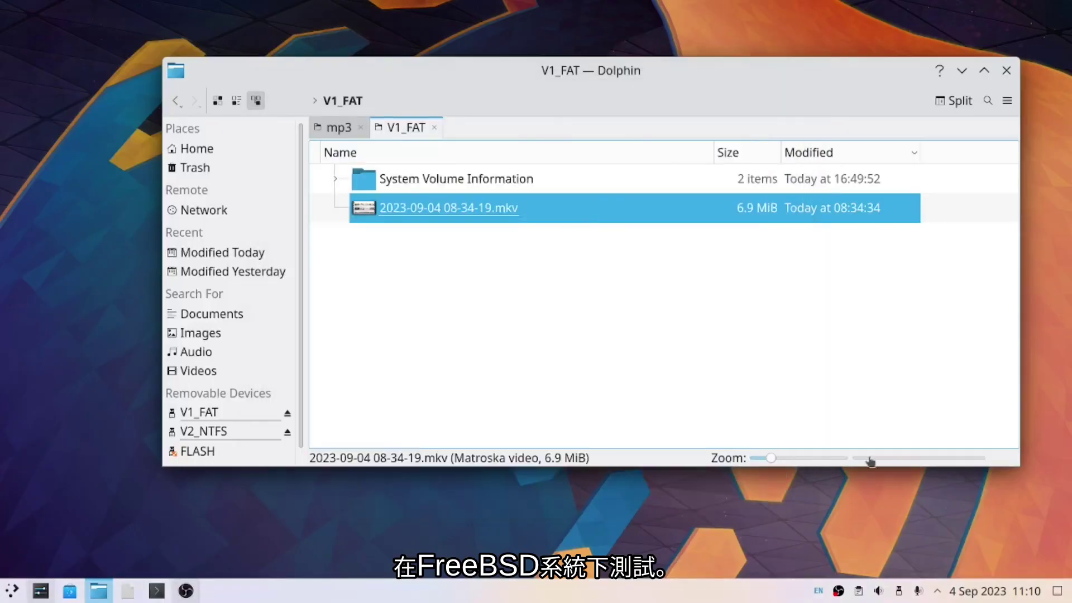
pyautogui.click(1007, 71)
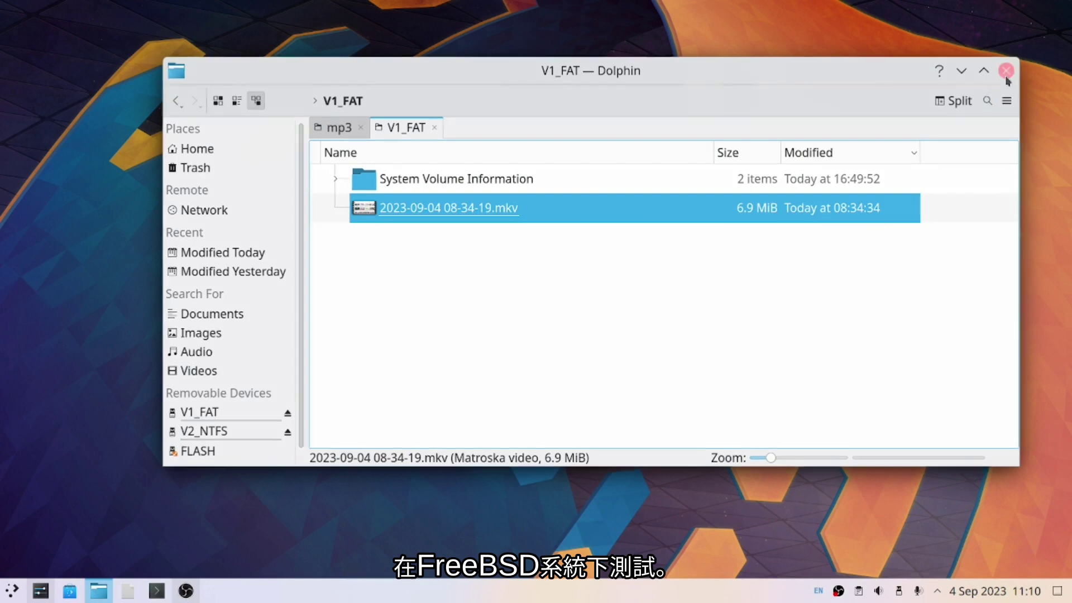
# - Safely remove the V2_NTFS and V1_FAT volumes and dismiss the device list
pyautogui.click(899, 593)
pyautogui.click(1005, 327)
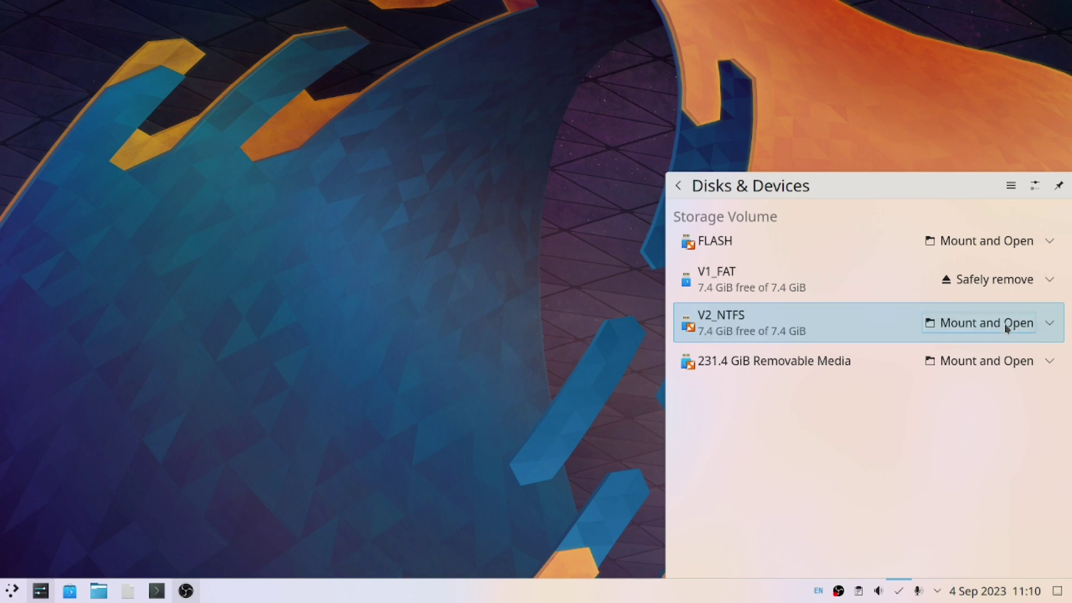
pyautogui.click(998, 283)
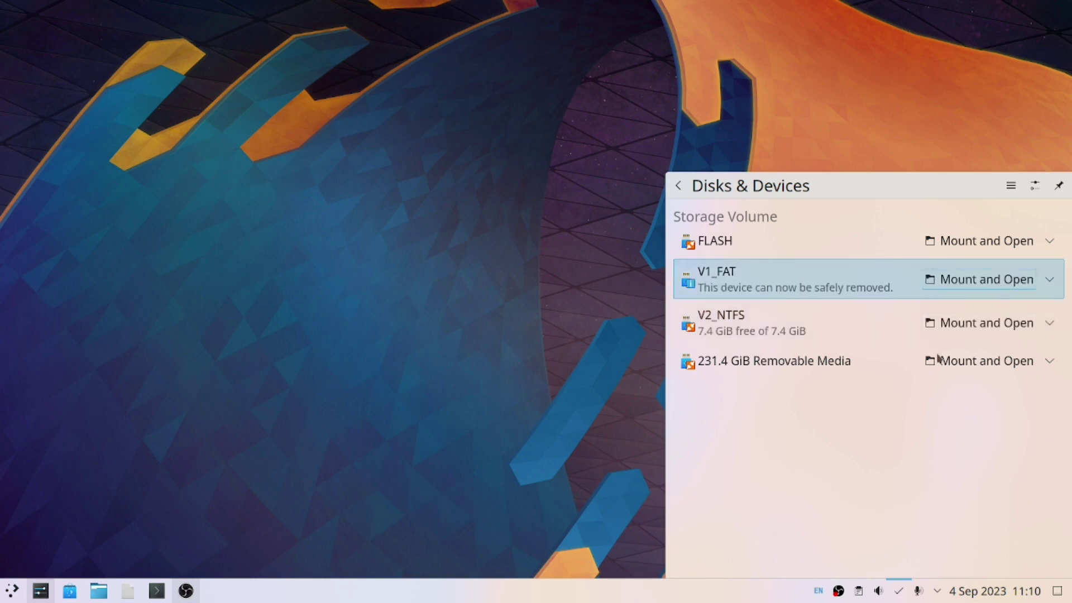
pyautogui.click(535, 379)
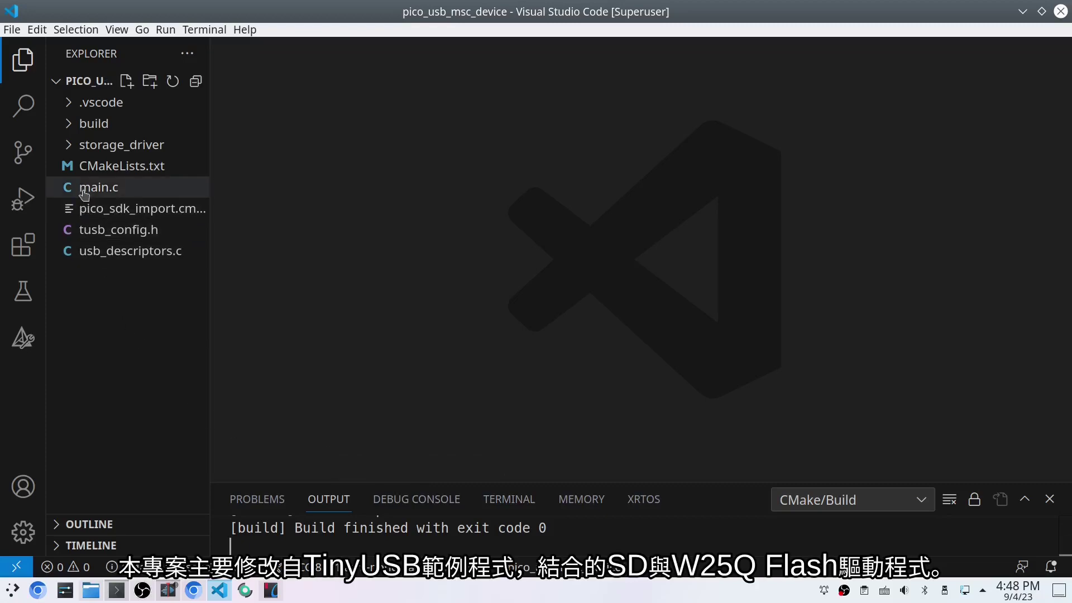
# - In the file manager, browse to the TinyUSB example source folder pico-sdk/lib/tinyusb/examples/device/msc_dual_lun/src
pyautogui.click(91, 593)
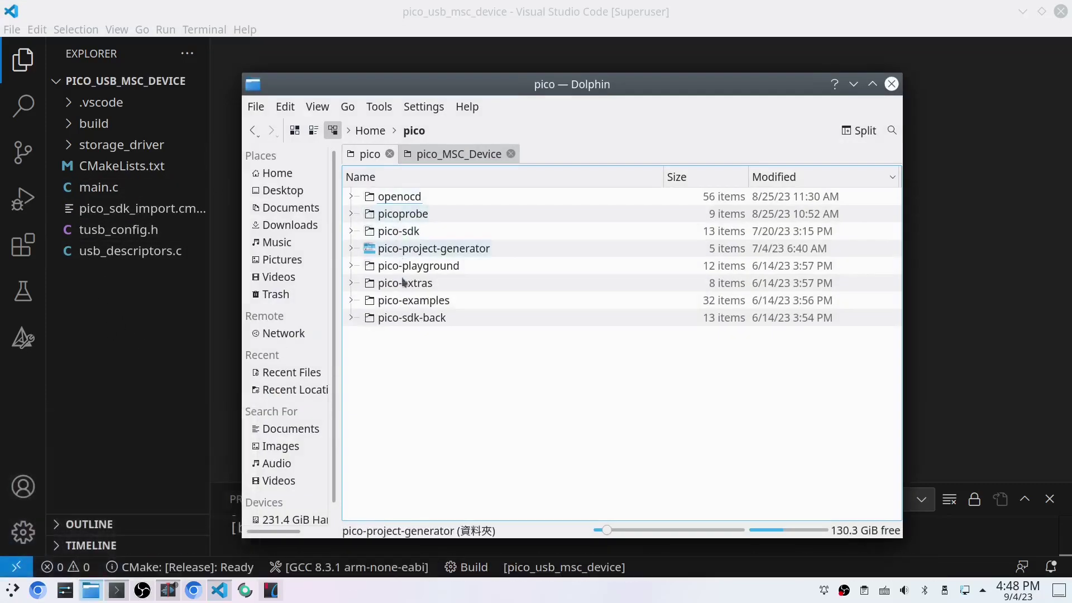
pyautogui.doubleClick(406, 230)
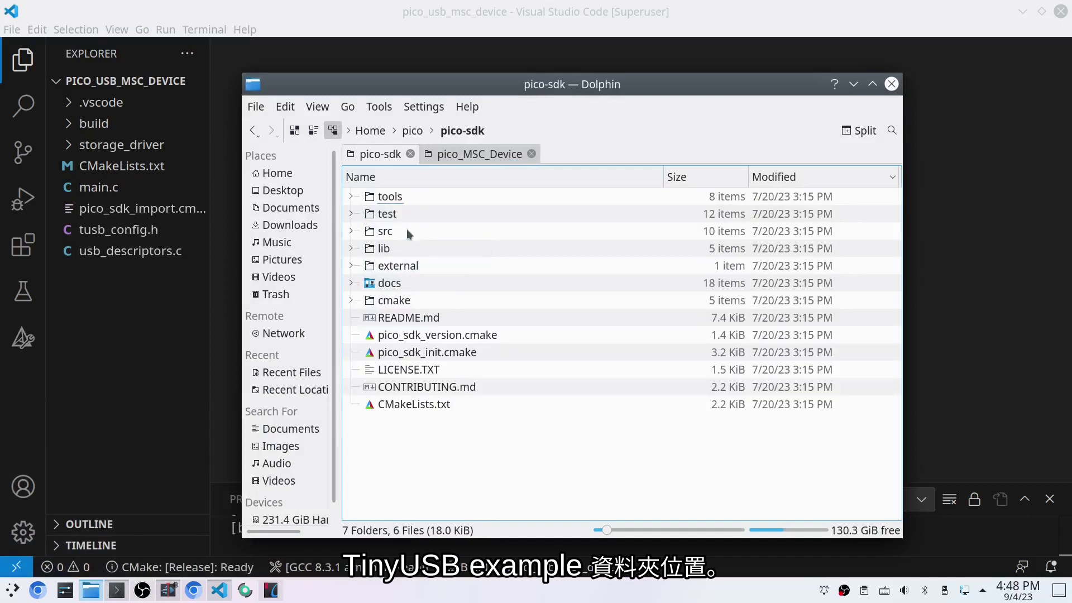
pyautogui.doubleClick(385, 249)
pyautogui.doubleClick(393, 197)
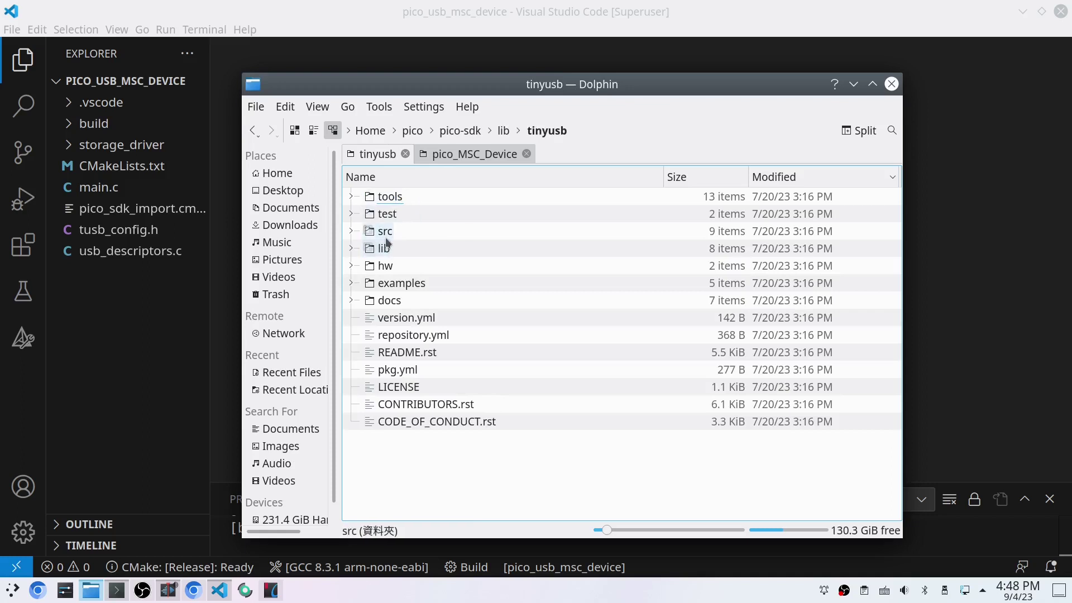
pyautogui.doubleClick(405, 283)
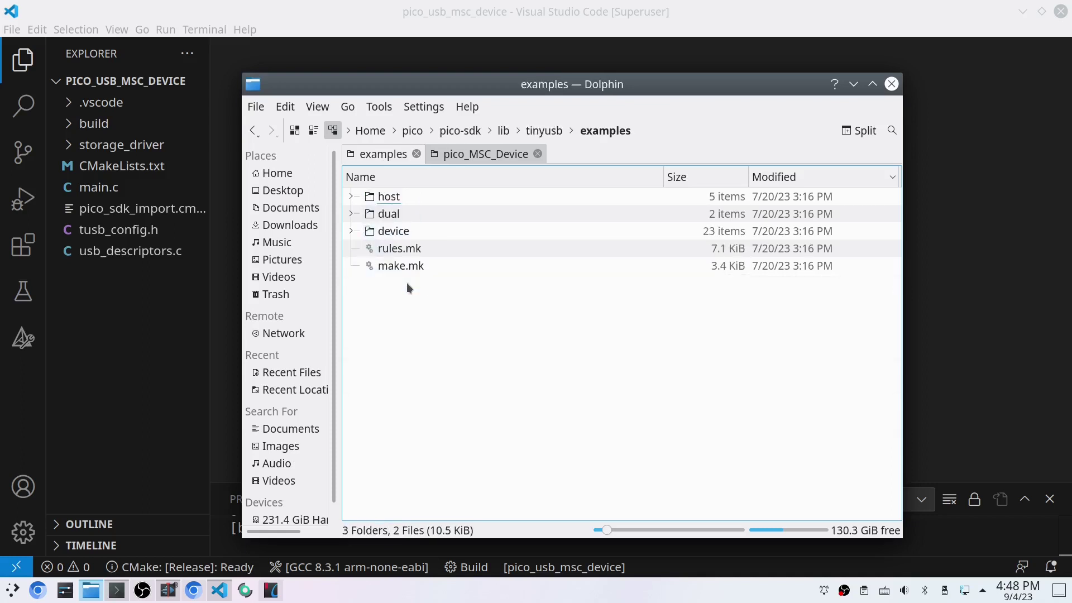
pyautogui.doubleClick(394, 232)
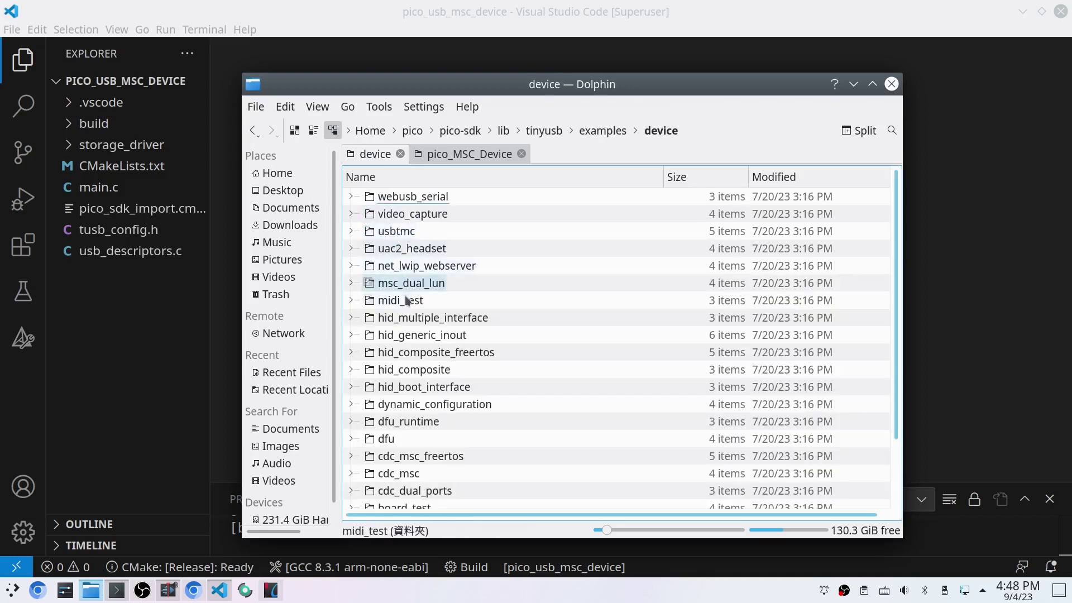
pyautogui.doubleClick(416, 283)
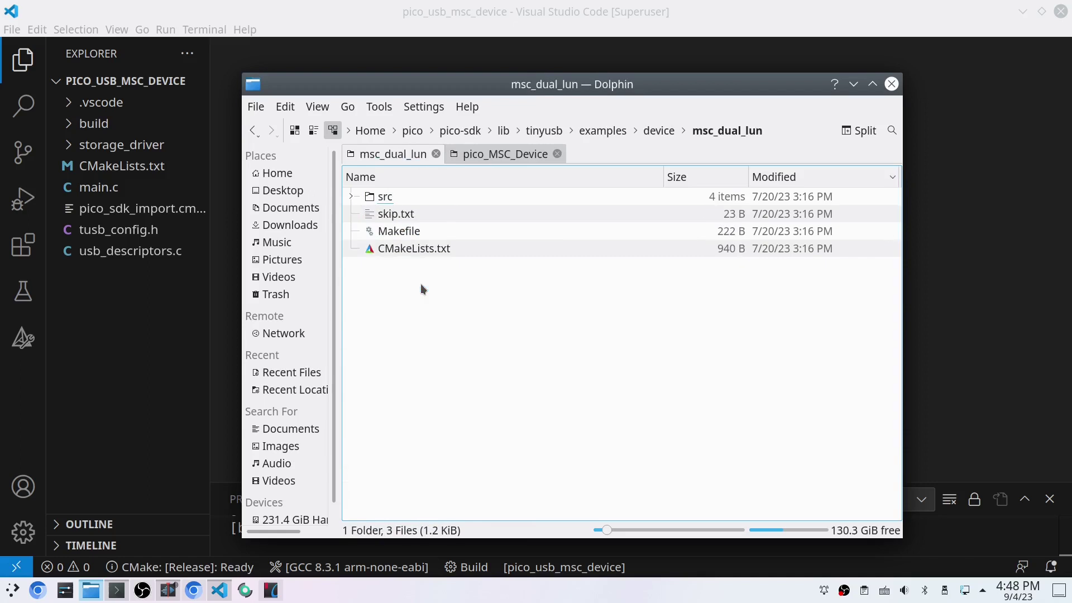
pyautogui.doubleClick(383, 198)
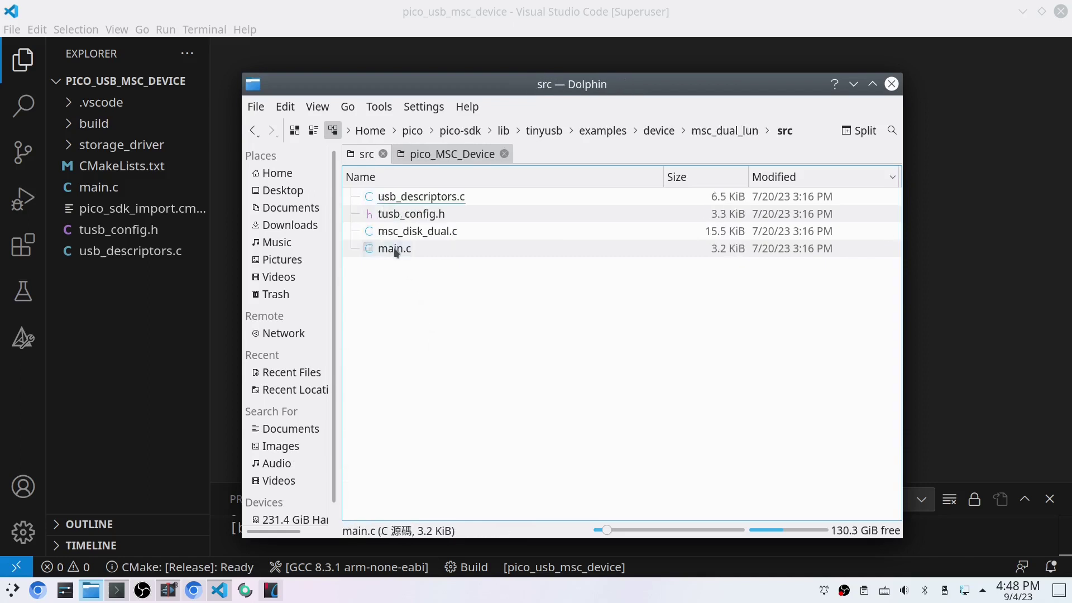
# - View the example's usb_descriptors.c and close it, then look through the project's own usb_descriptors.c in Visual Studio Code
pyautogui.doubleClick(423, 197)
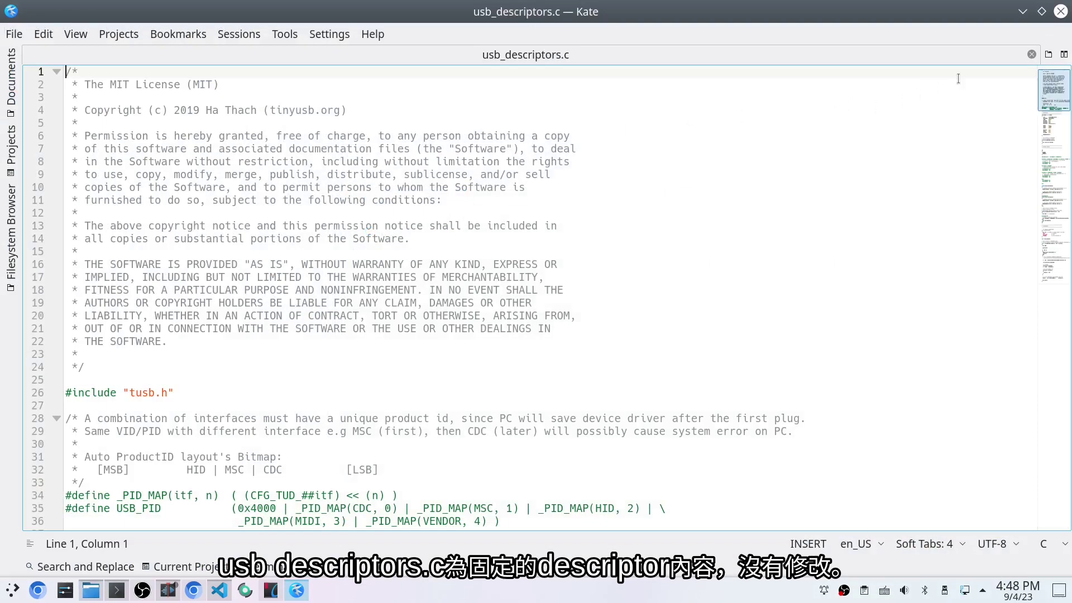
pyautogui.click(1061, 11)
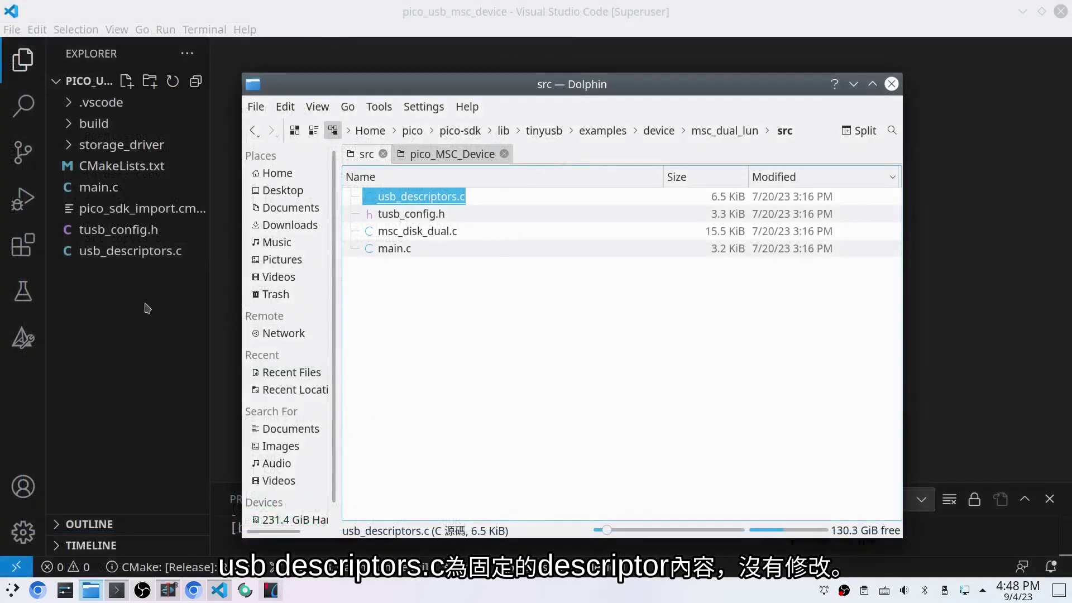
pyautogui.click(132, 252)
pyautogui.scroll(-10, 426, 275)
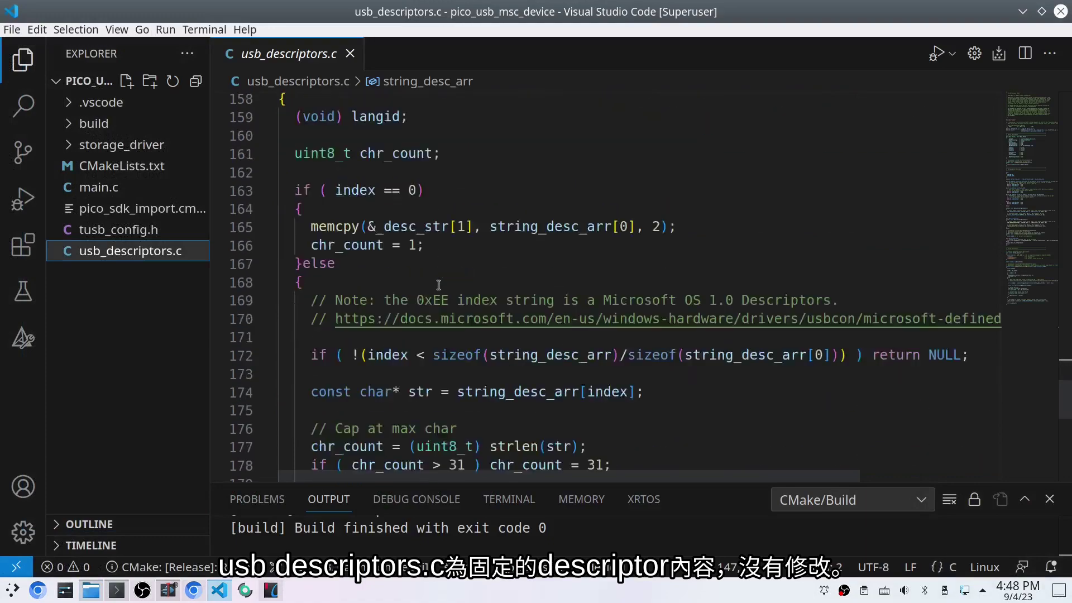
pyautogui.scroll(4, 448, 303)
pyautogui.scroll(20, 448, 304)
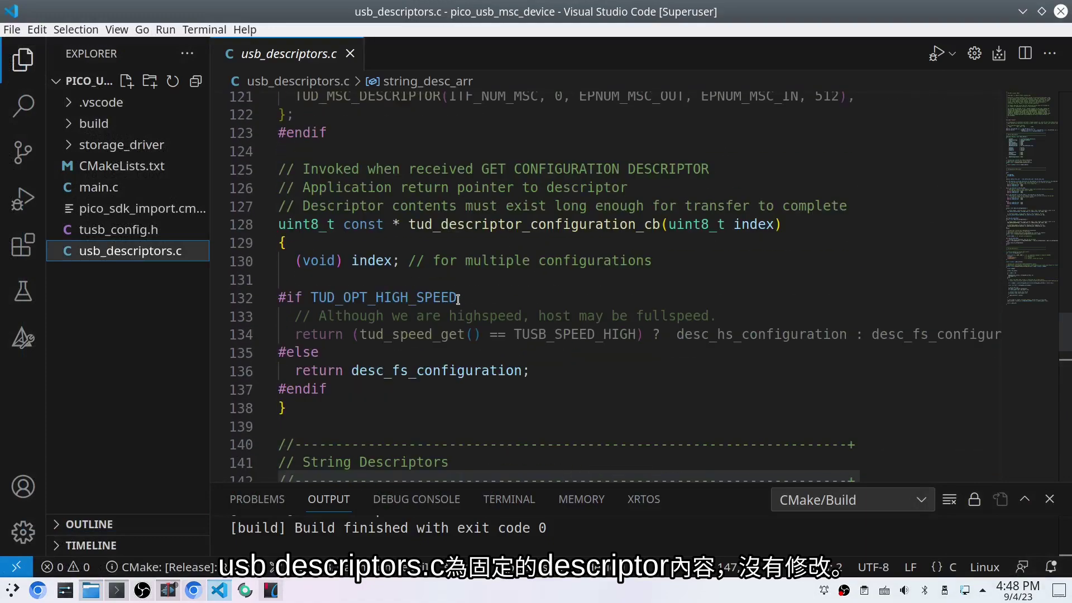
pyautogui.scroll(3, 458, 300)
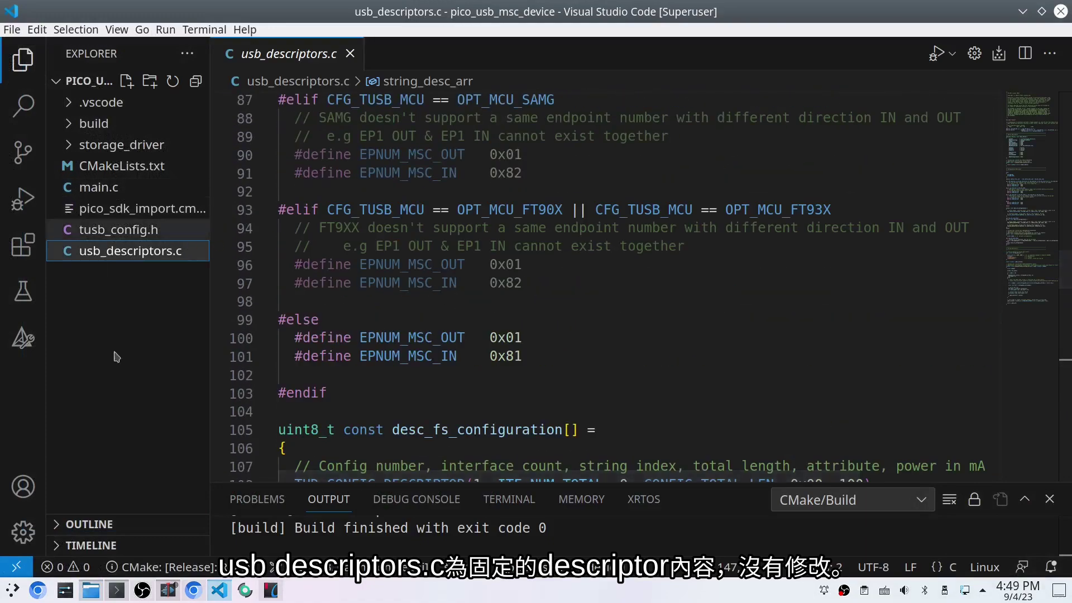
# - Expand the project's storage_driver folder in Visual Studio Code and open msc_device_disk.c
pyautogui.click(90, 590)
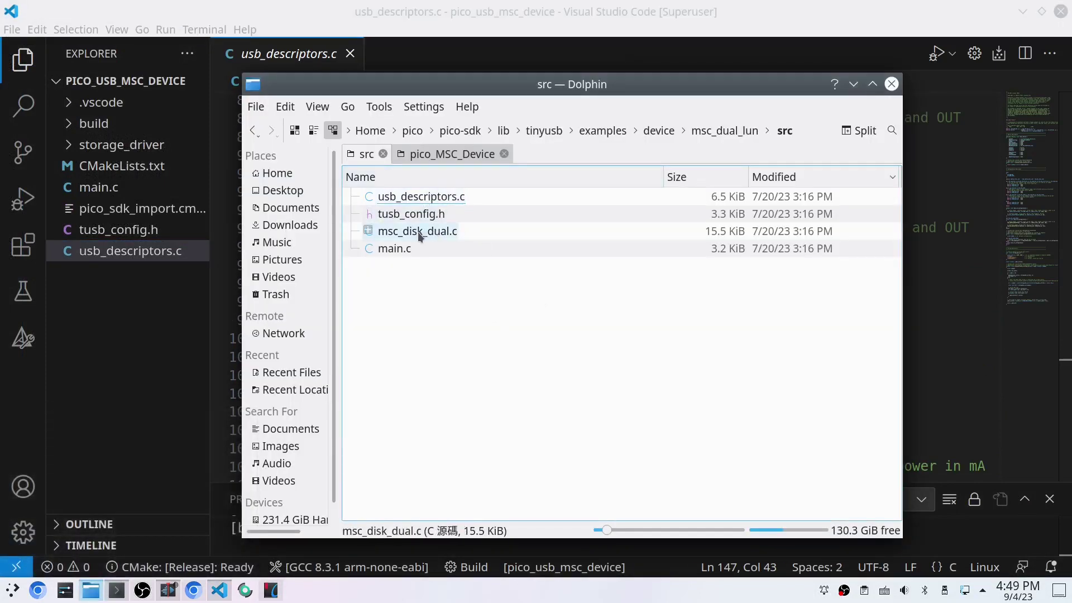
pyautogui.click(70, 148)
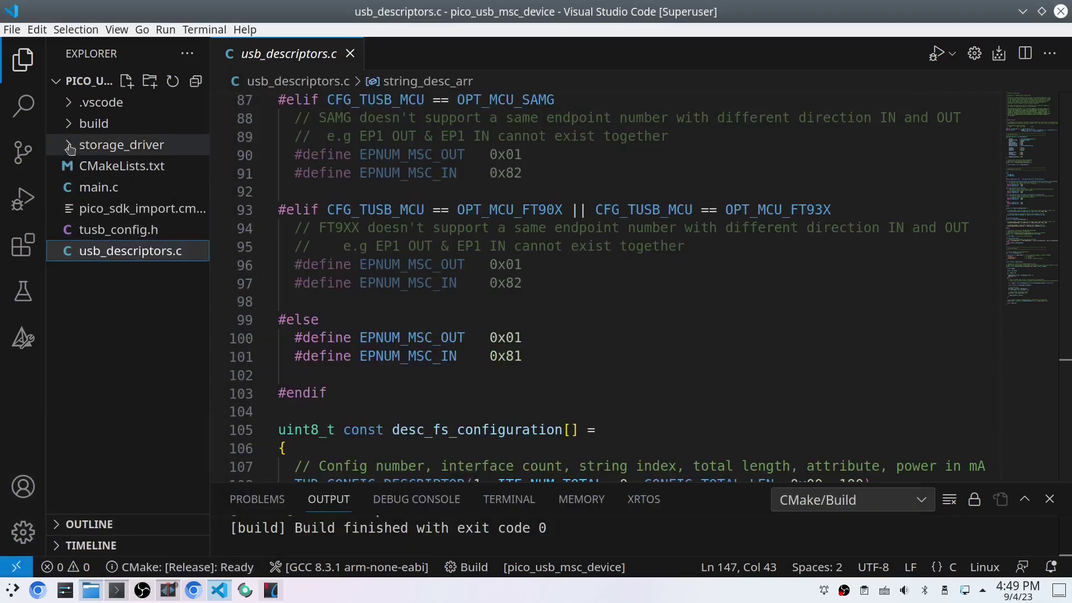
pyautogui.click(70, 147)
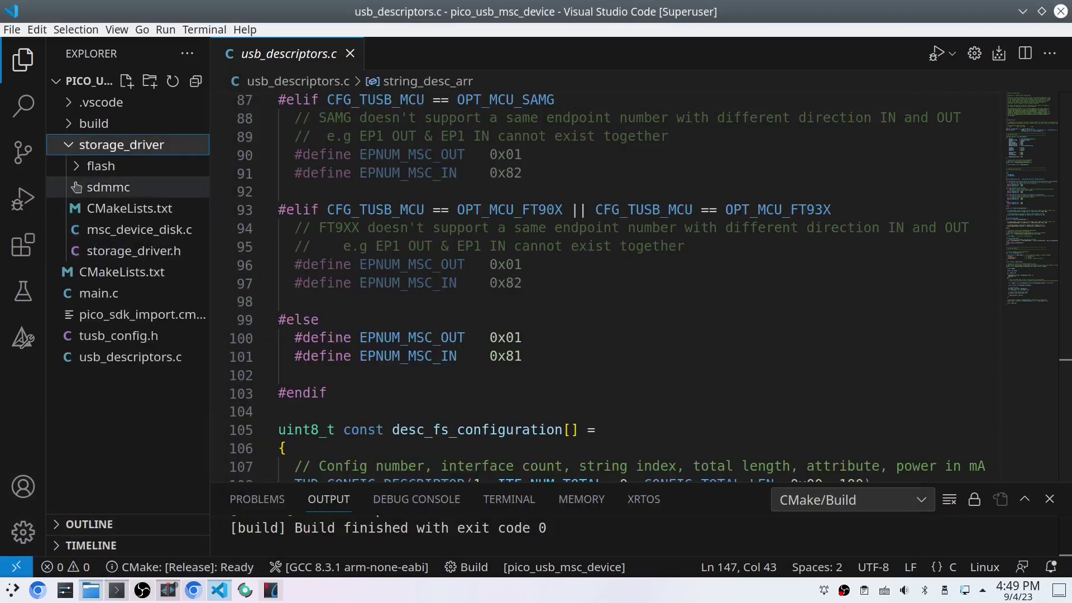
pyautogui.click(143, 234)
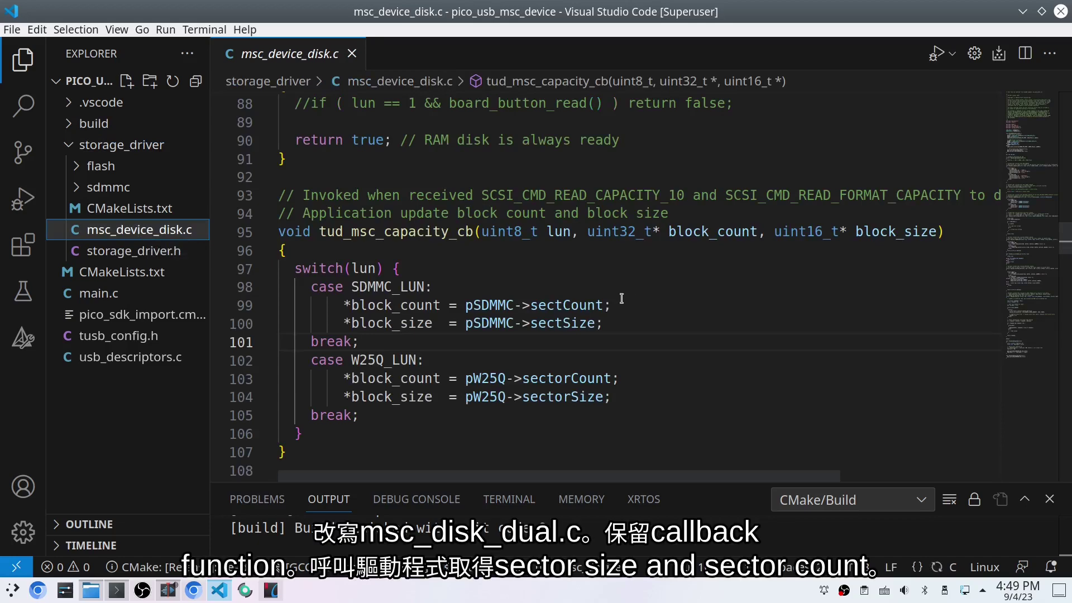
# - Open the example's msc_disk_dual.c from the file manager, highlight the msc_disk0 array code starting at the CFG_EXAMPLE_MSC_READONLY check, and close the editor
pyautogui.click(92, 592)
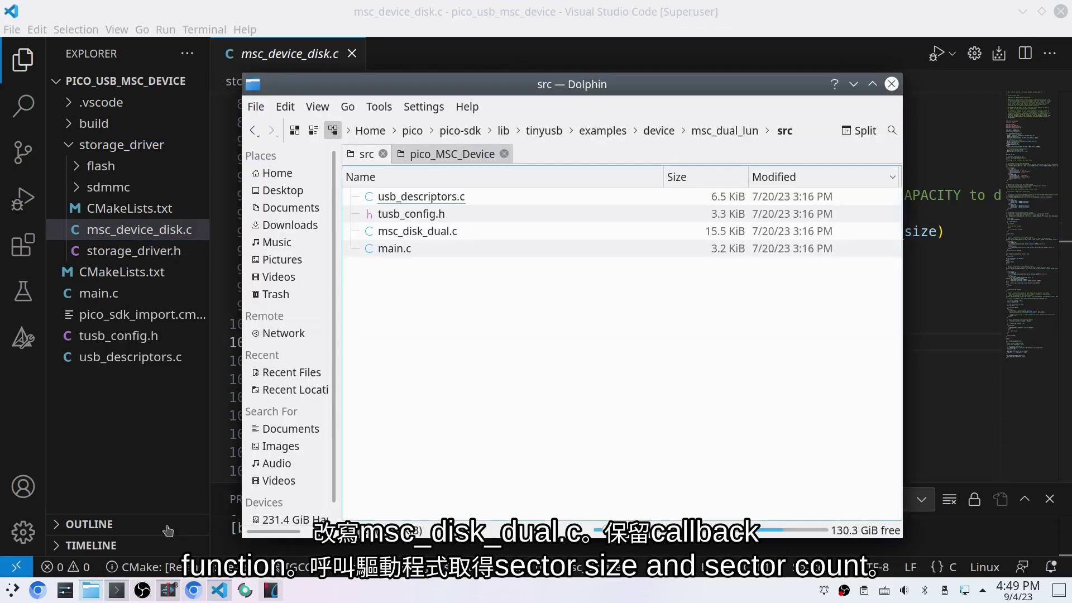
pyautogui.doubleClick(430, 232)
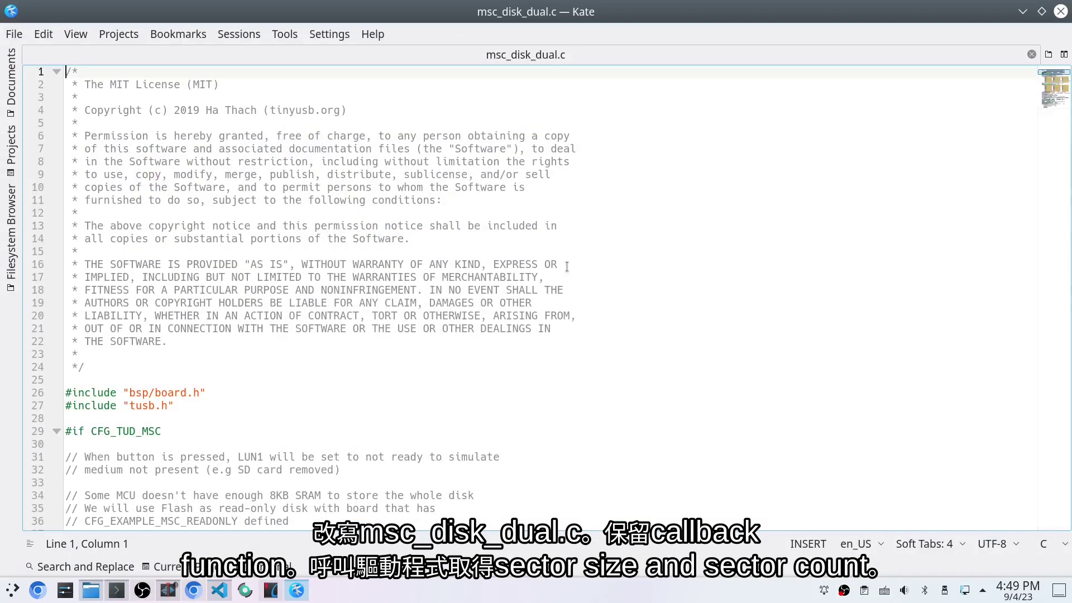
pyautogui.scroll(-15, 804, 273)
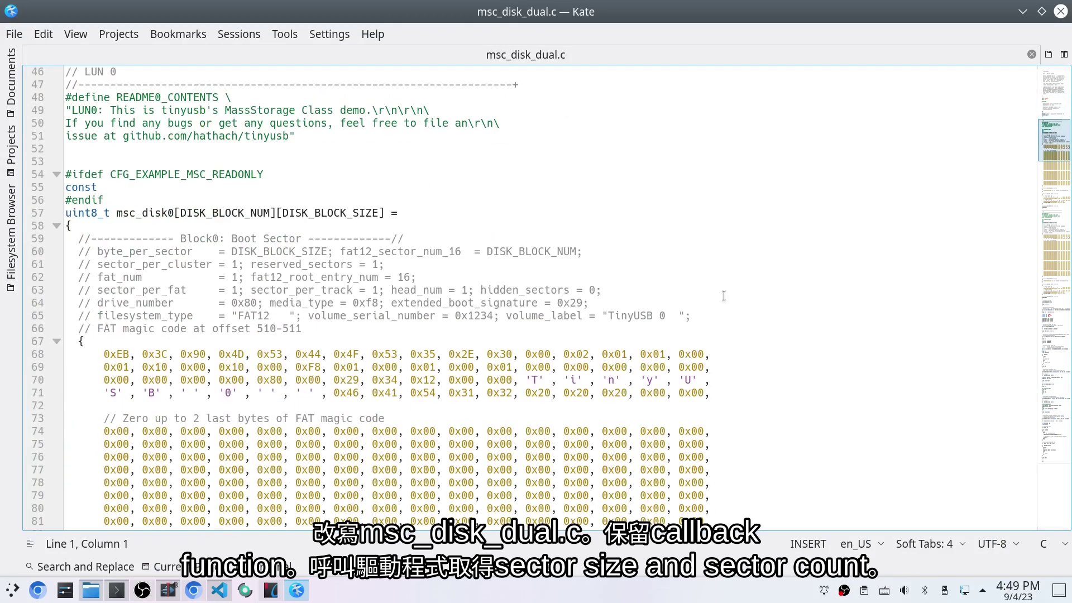
pyautogui.moveTo(67, 175); pyautogui.dragTo(372, 529)
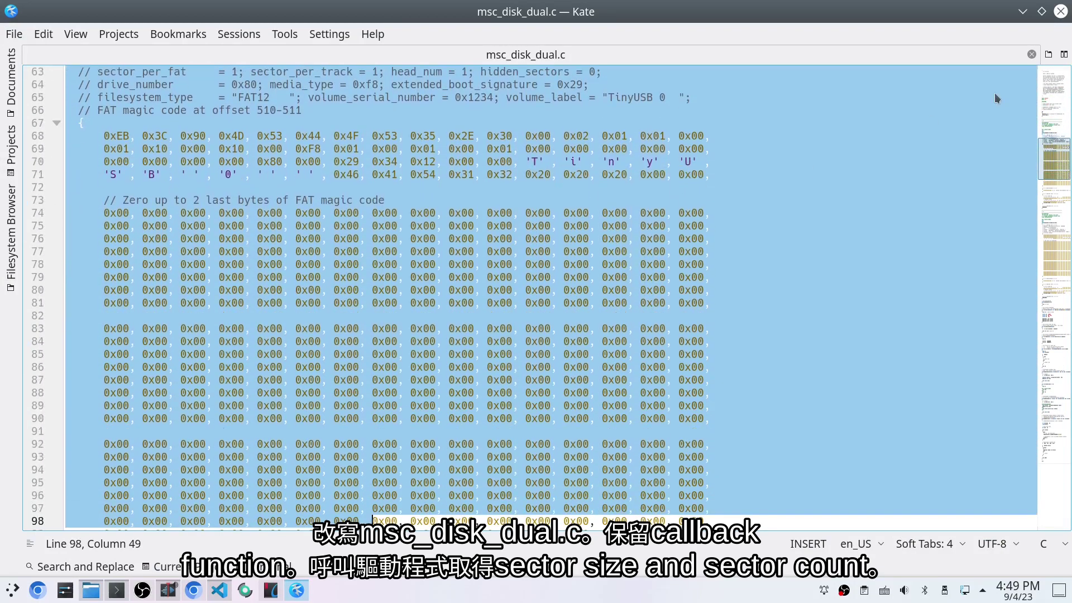
pyautogui.click(1060, 11)
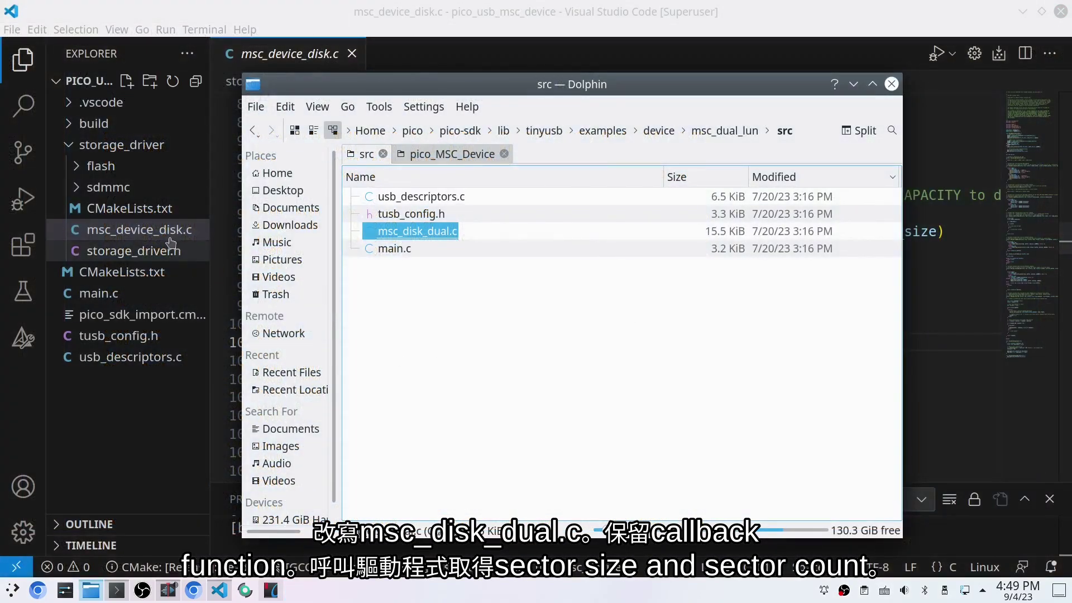
# - Return to msc_device_disk.c in Visual Studio Code, examine its driver includes and storage_driver_init, and expand the flash and sdmmc folders
pyautogui.click(134, 229)
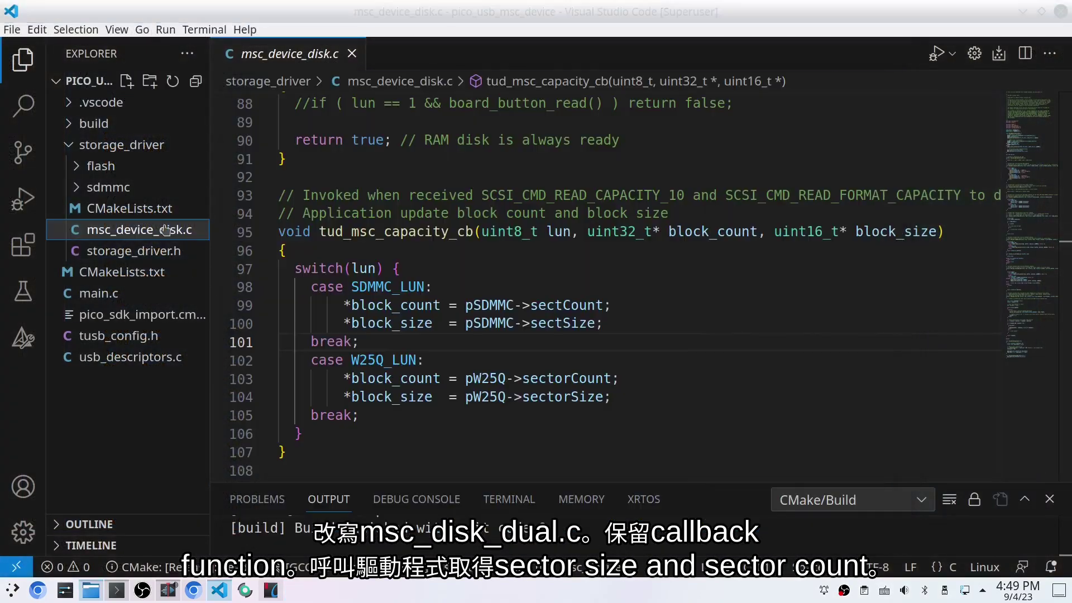
pyautogui.scroll(10, 588, 302)
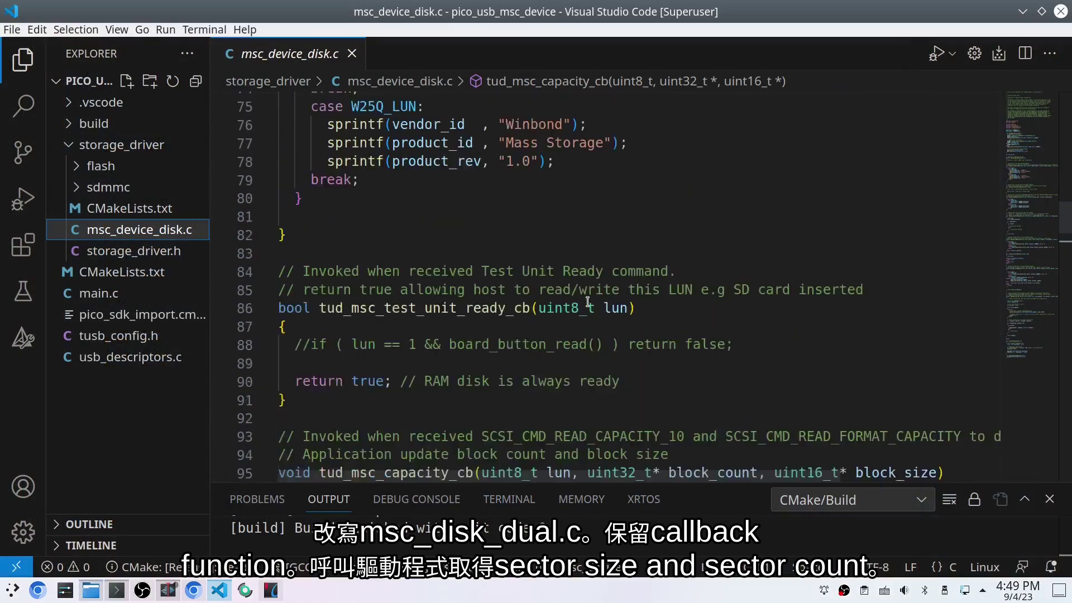
pyautogui.scroll(10, 588, 303)
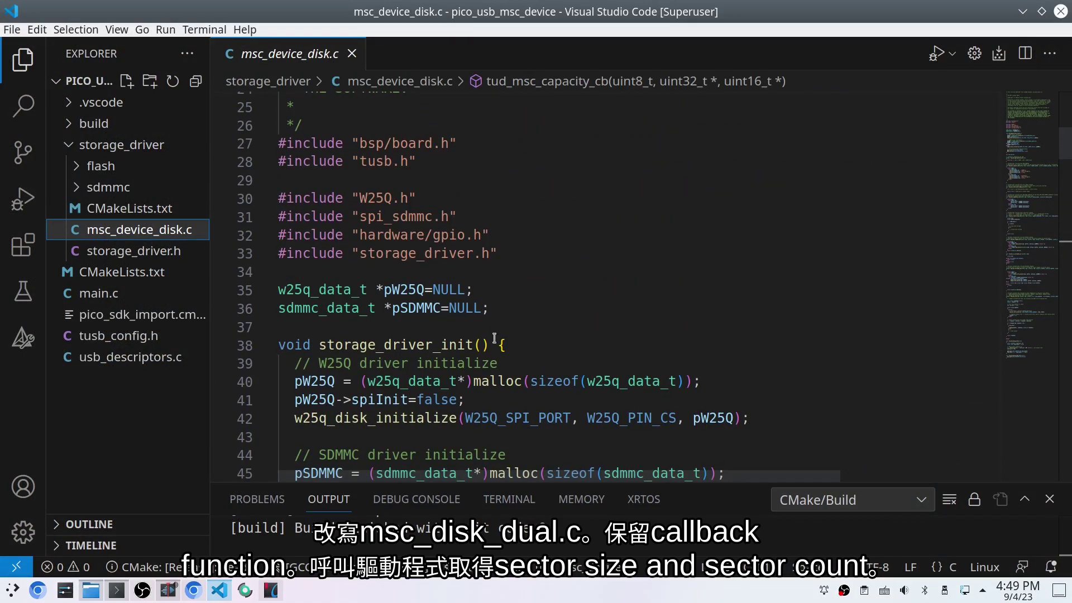
pyautogui.click(81, 166)
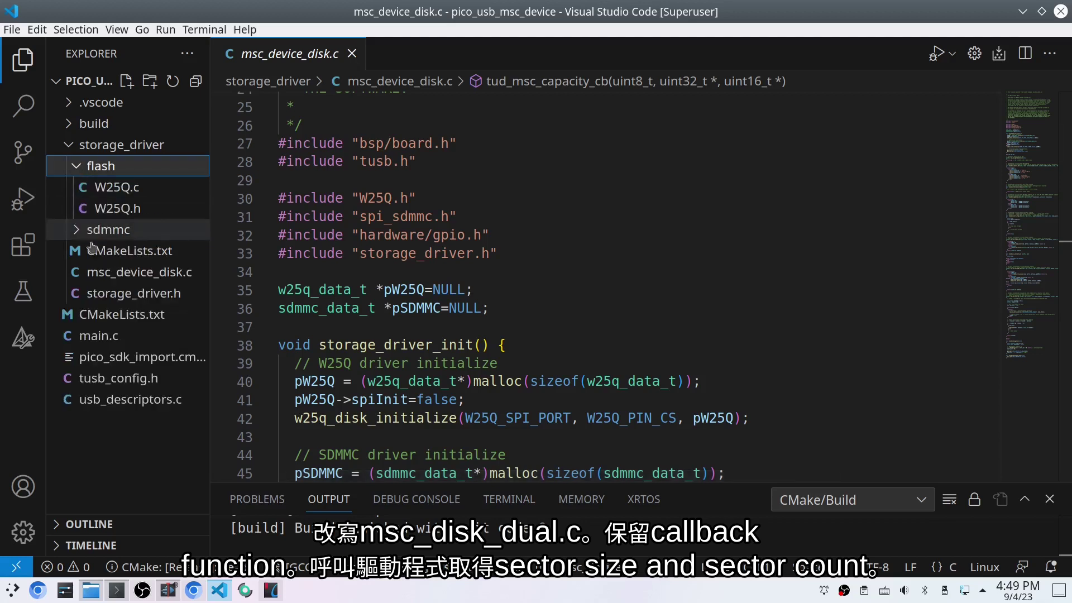
pyautogui.click(78, 231)
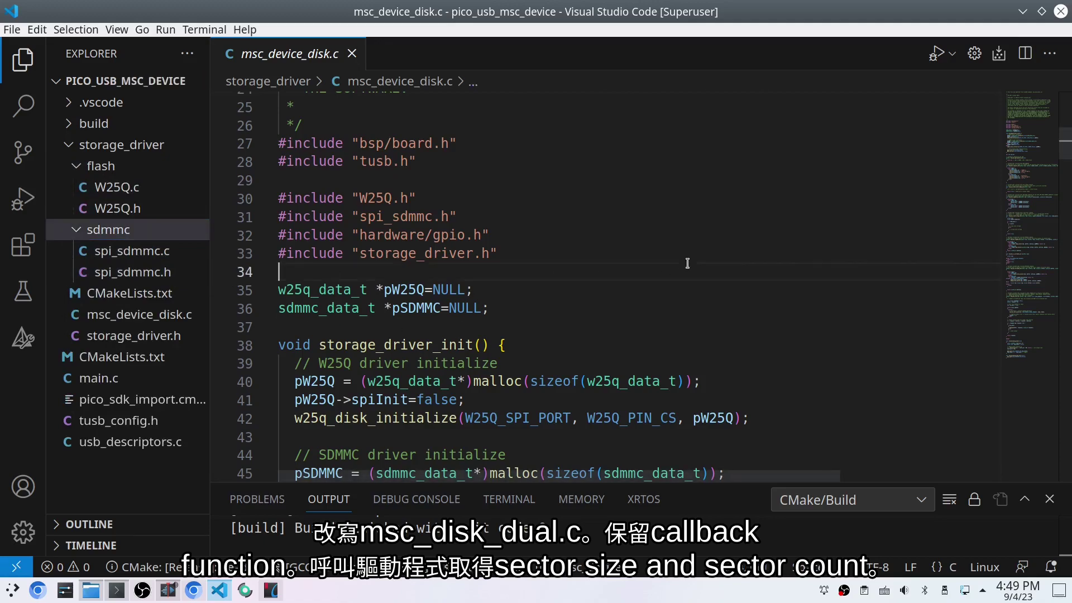
# - Examine the tud_msc_get_maxlun_cb and tud_msc_inquiry_cb callbacks in msc_device_disk.c
pyautogui.scroll(-6, 690, 265)
pyautogui.scroll(-6, 691, 268)
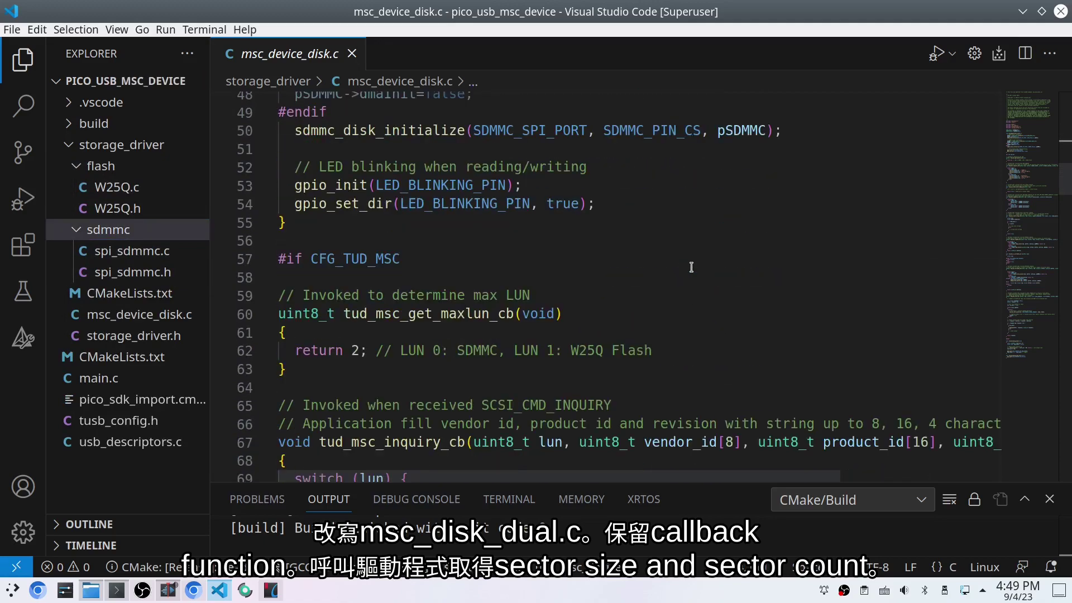
pyautogui.scroll(3, 692, 268)
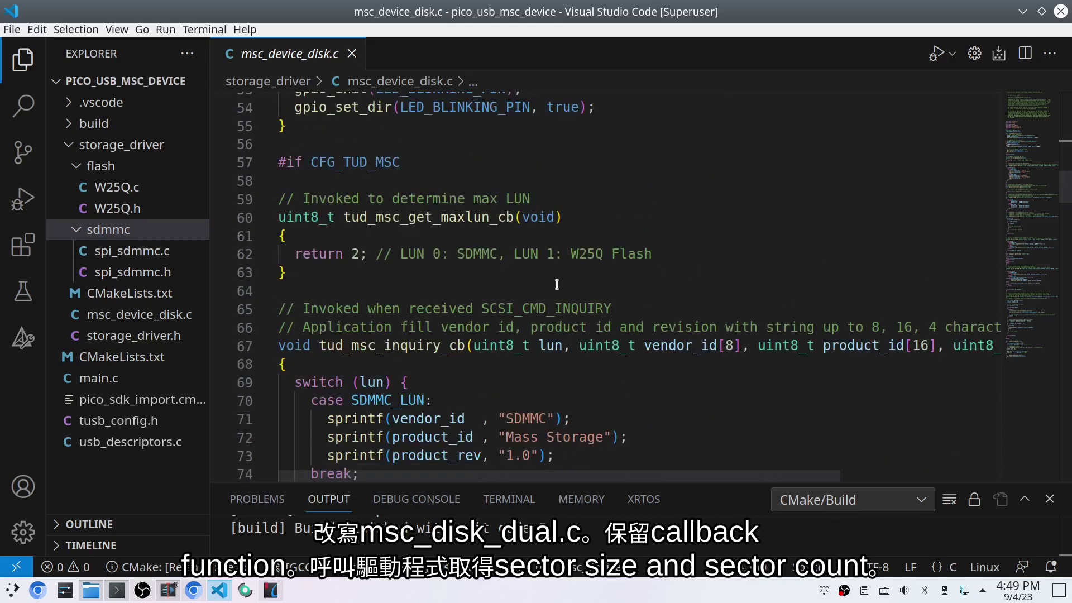